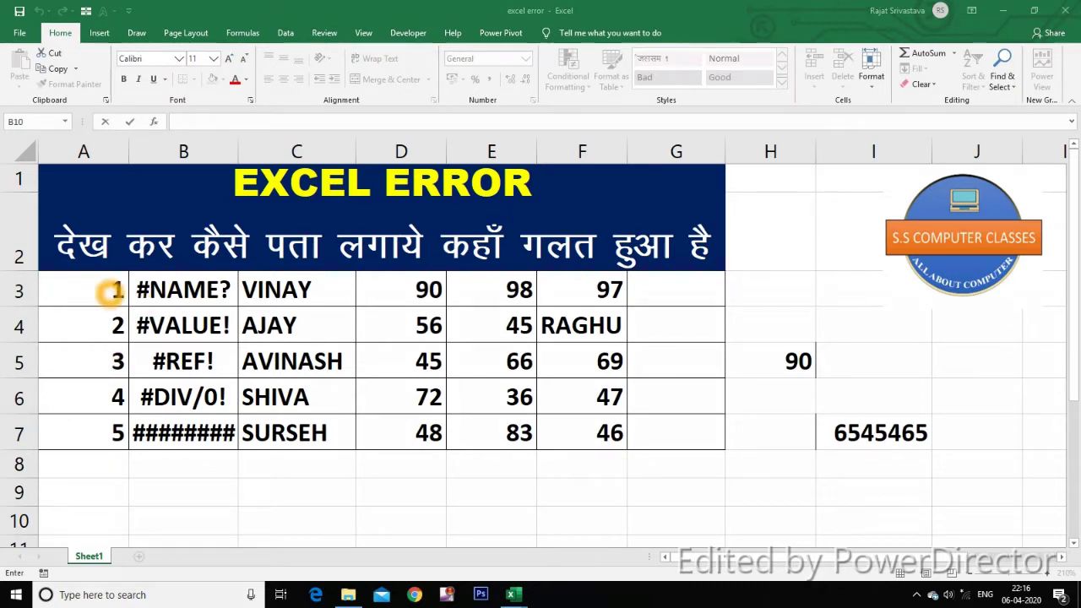
Enter the misspelled formula =sim(D3:F3) in G3 so it returns #NAME?
click(187, 292)
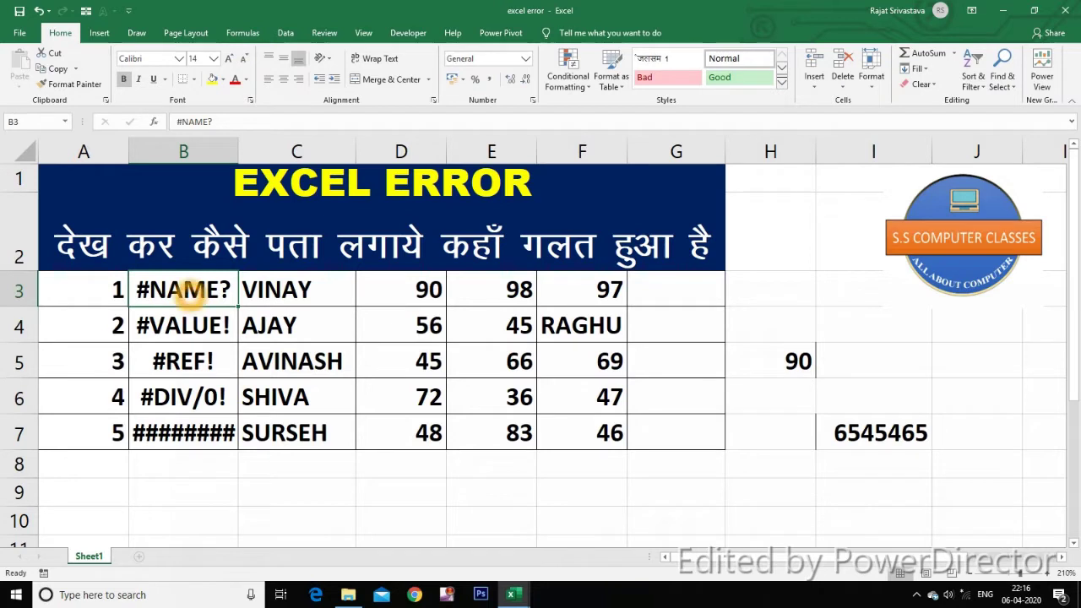
click(668, 296)
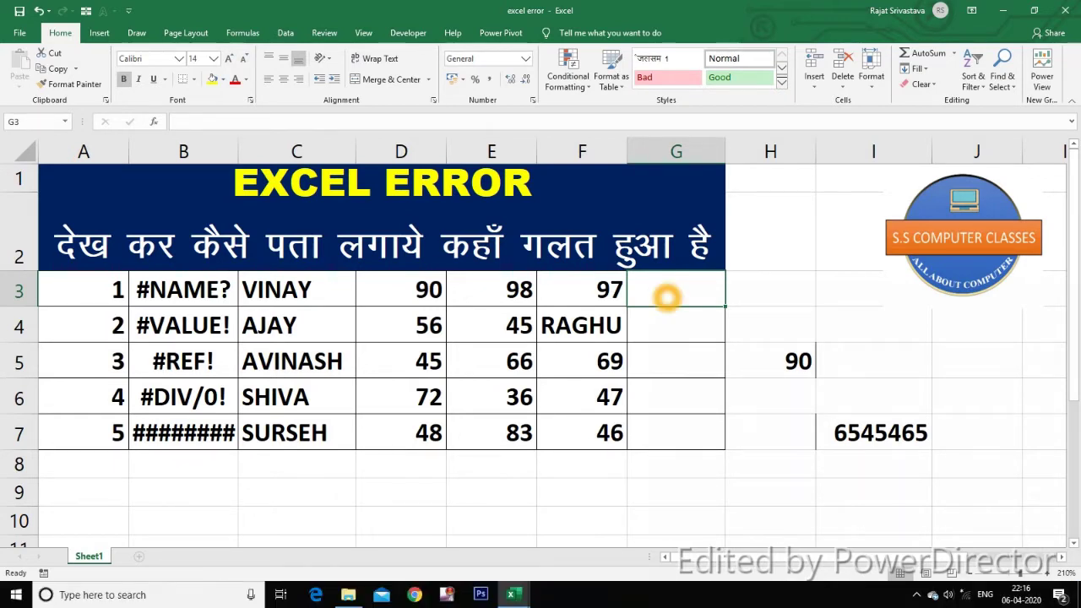
key(super+plus)
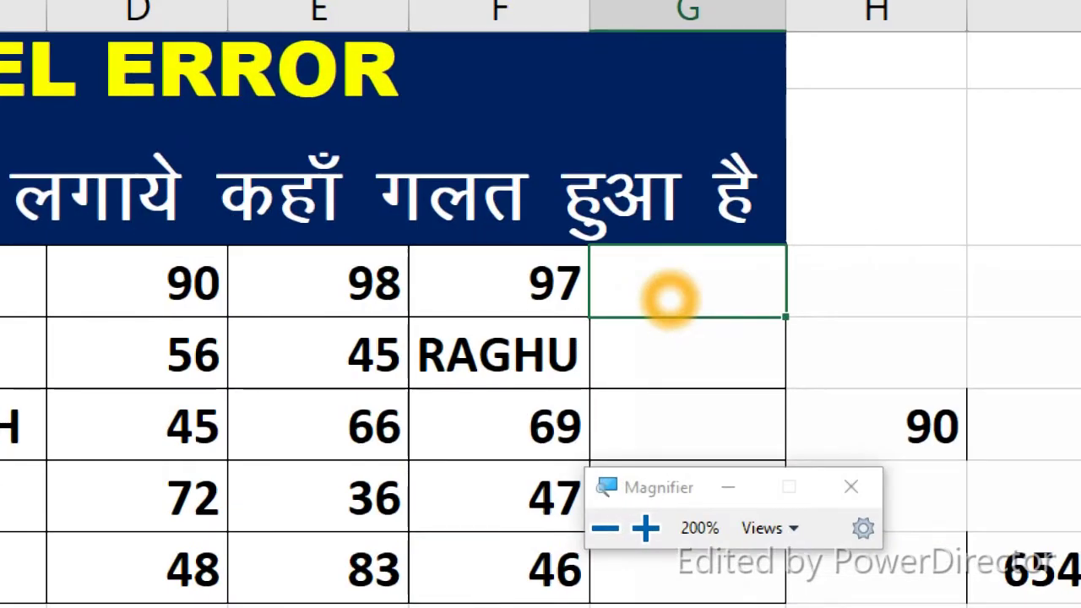
text(=s)
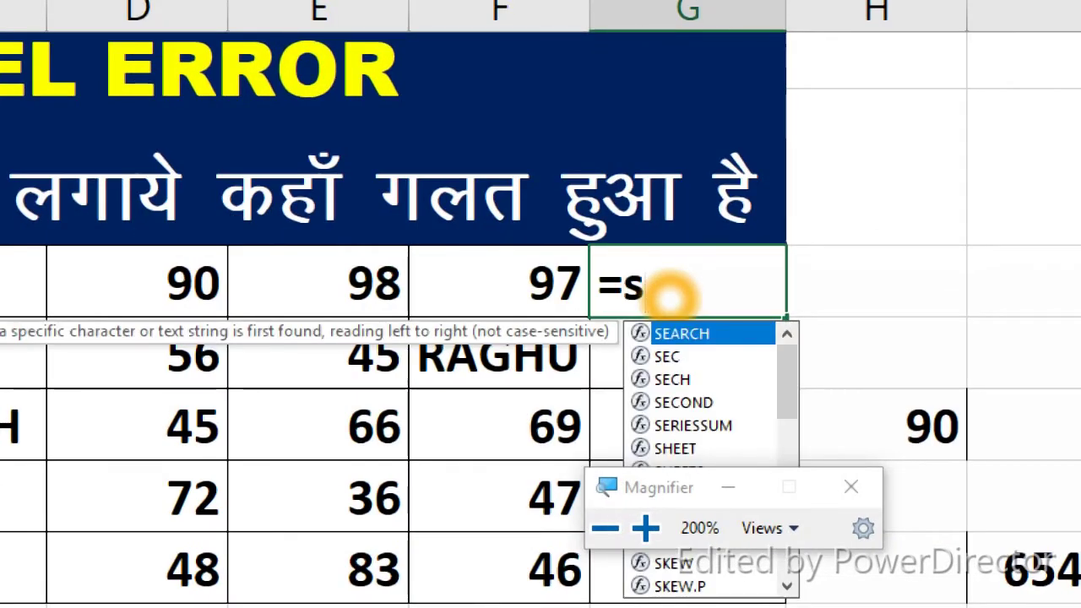
text(im)
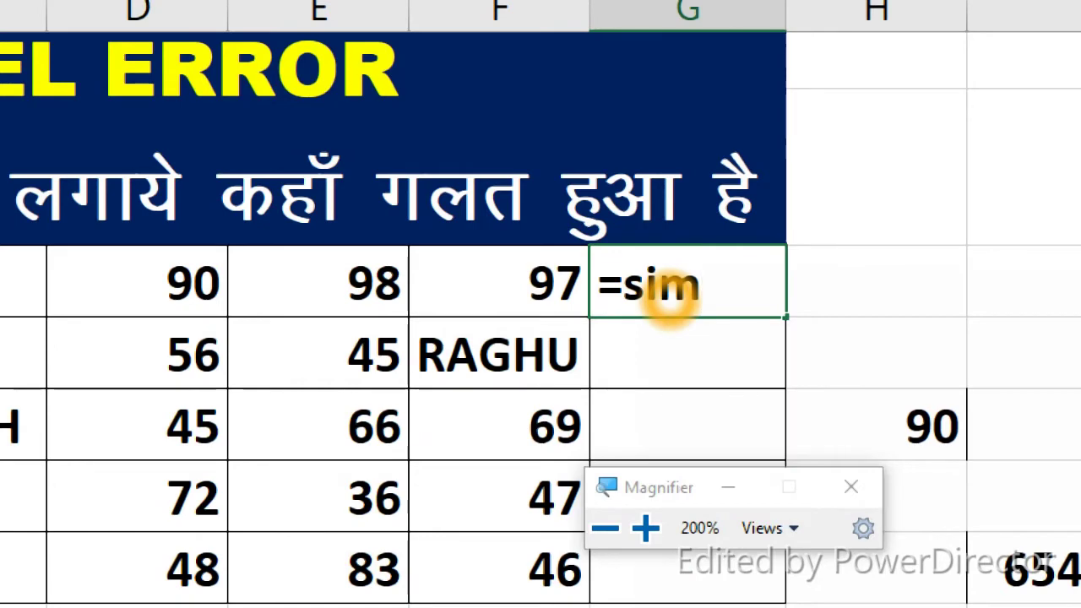
text(()
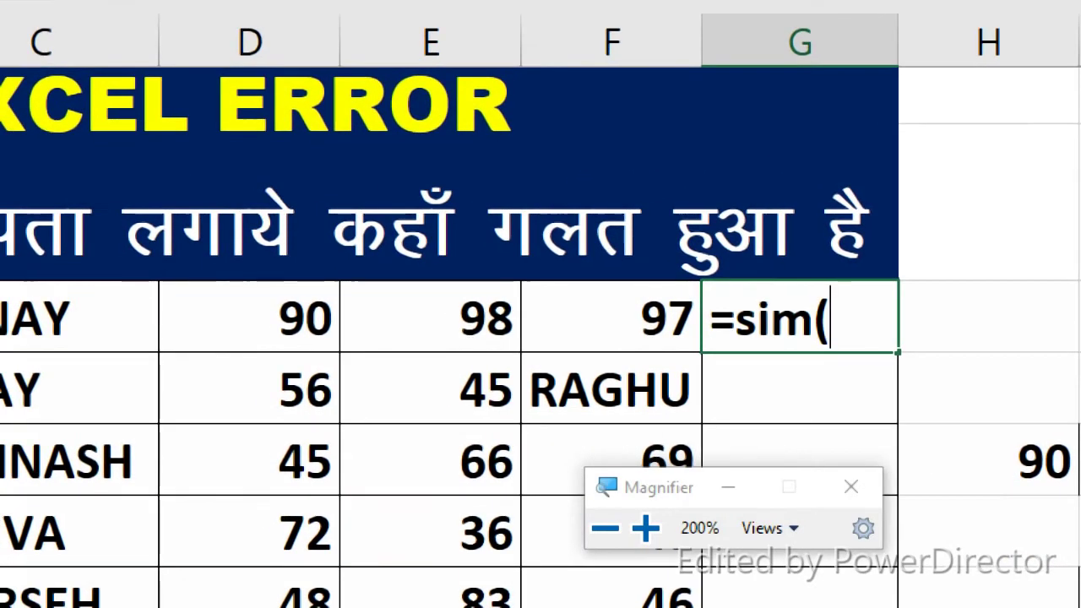
drag(286, 320, 608, 313)
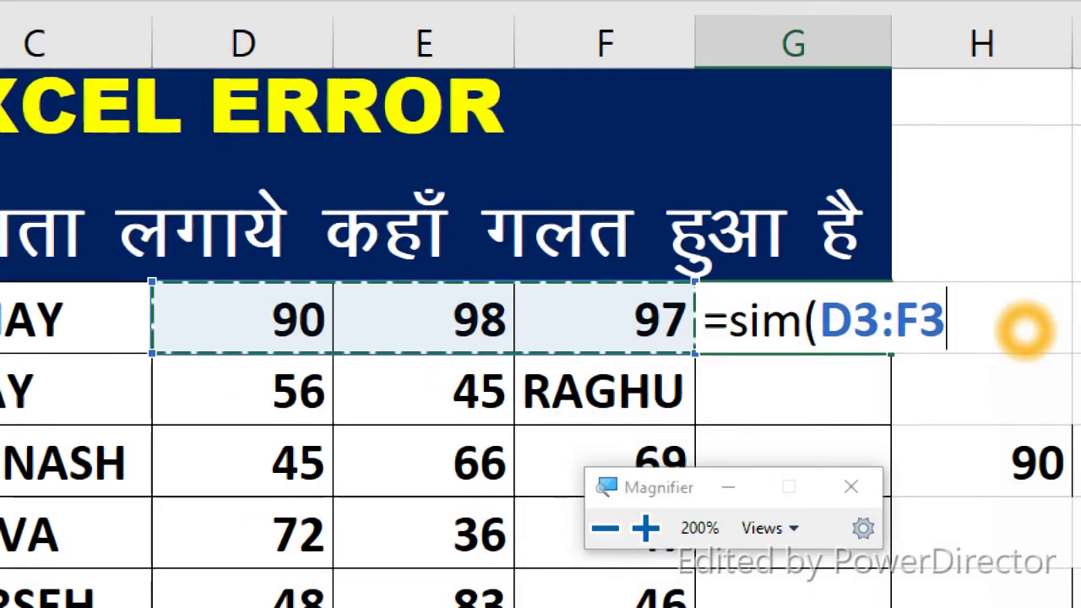
text())
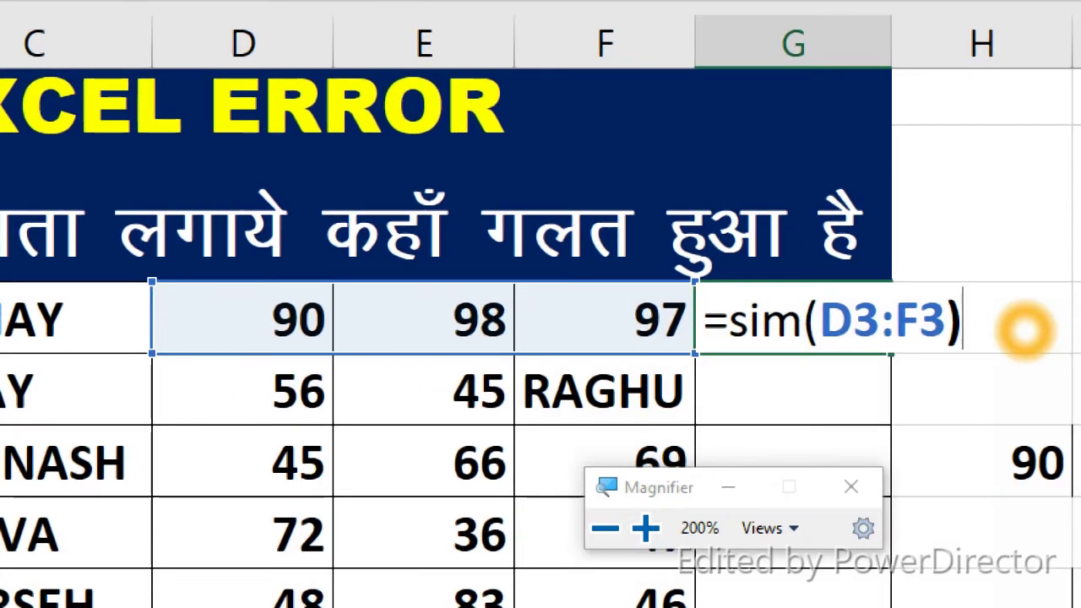
key(Return)
Autofit column G to show the #NAME? result, then open G3's formula at the misspelled name.
double_click(893, 44)
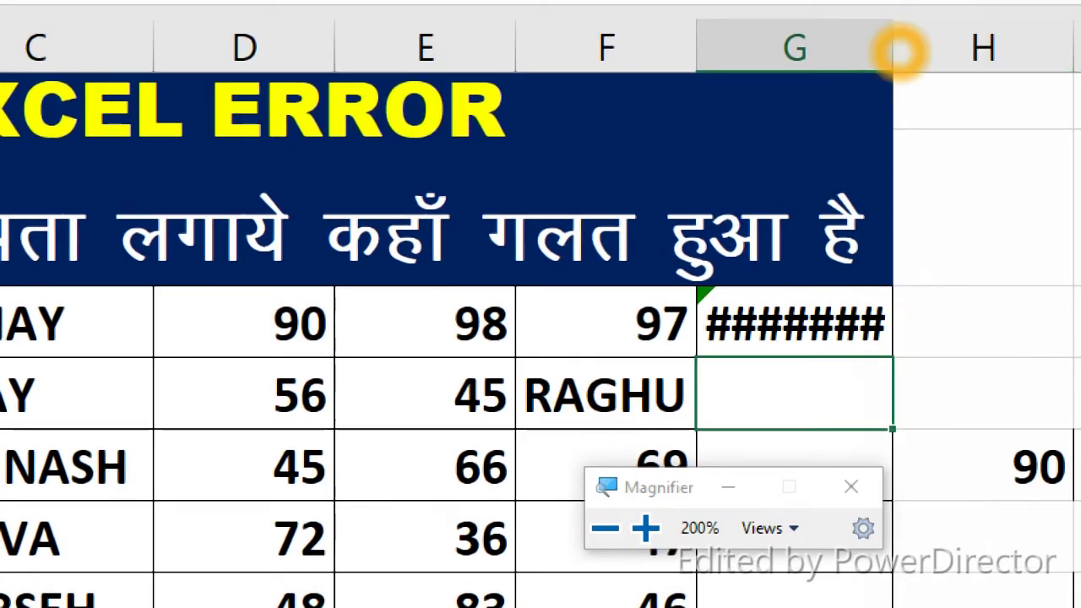
click(786, 324)
double_click(785, 320)
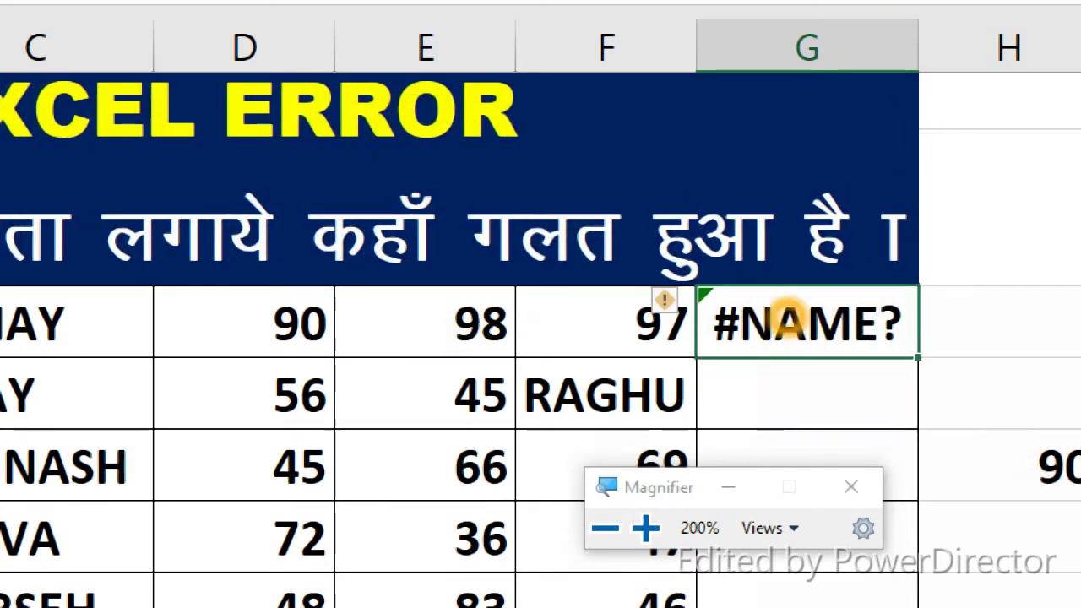
click(798, 333)
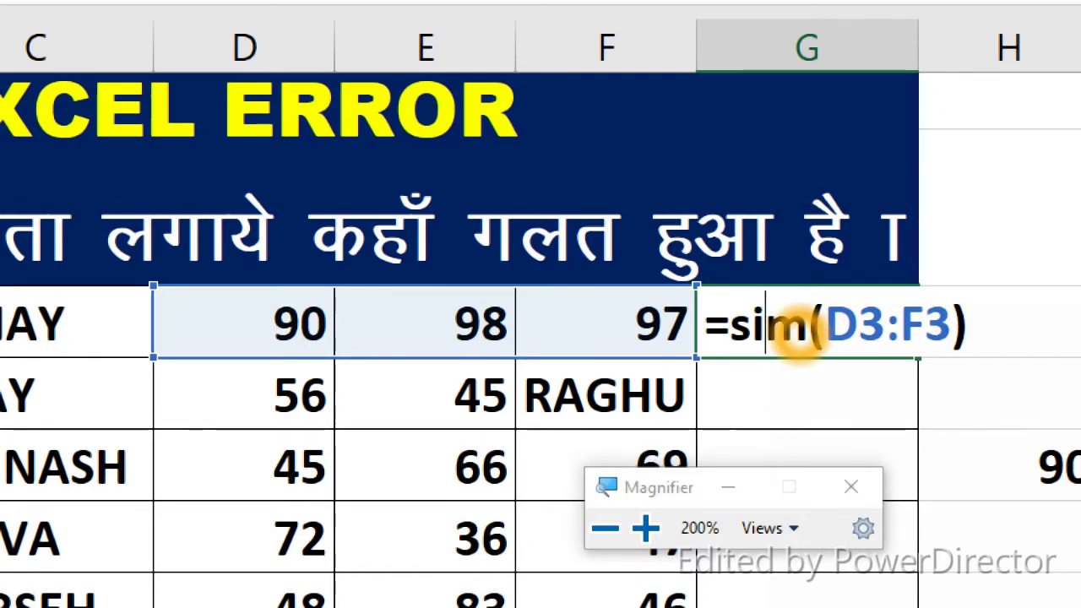
Change 'sim' to 'sum' so G3 reads =sum(D3:F3) and shows 285.
key(BackSpace)
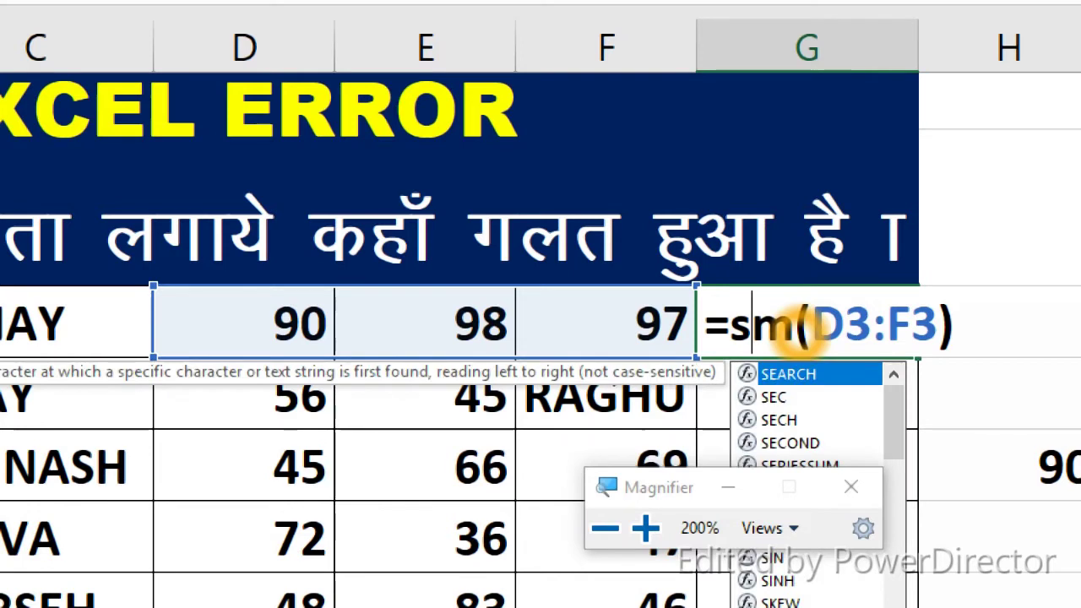
text(u)
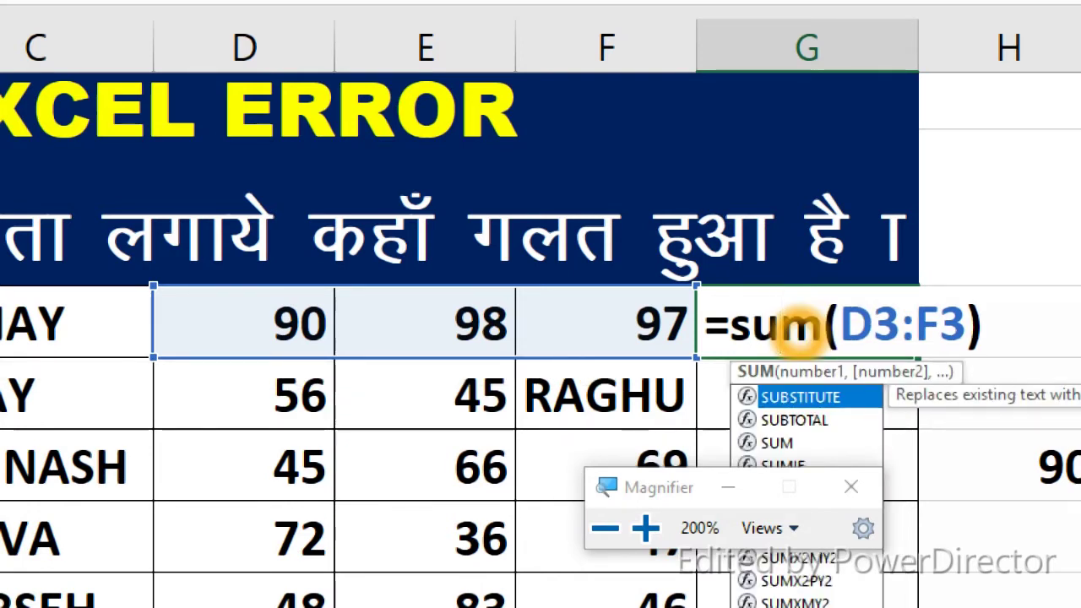
key(Return)
click(799, 328)
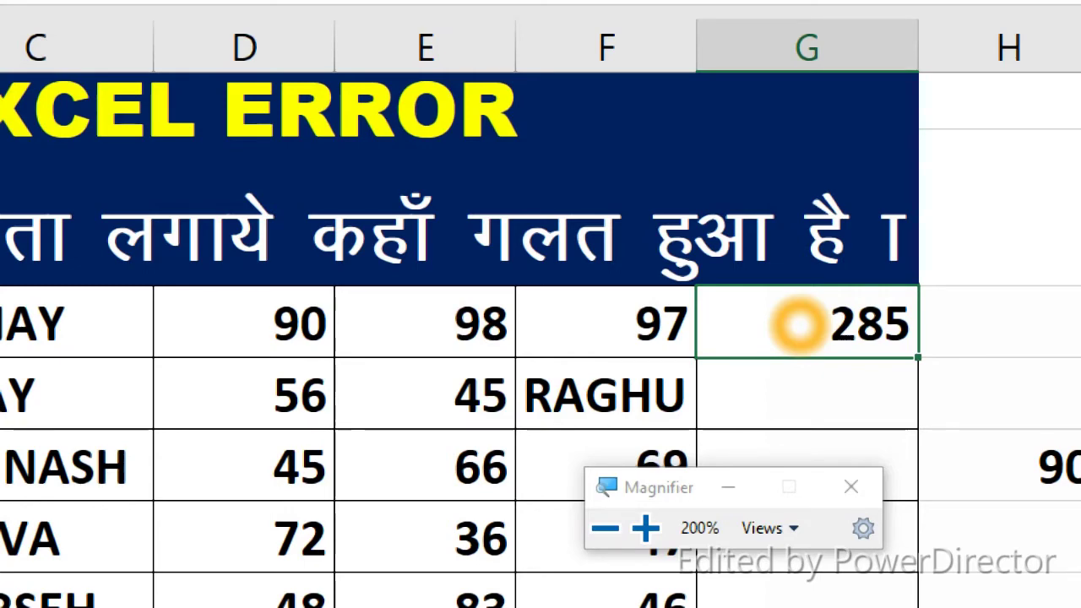
key(super+minus)
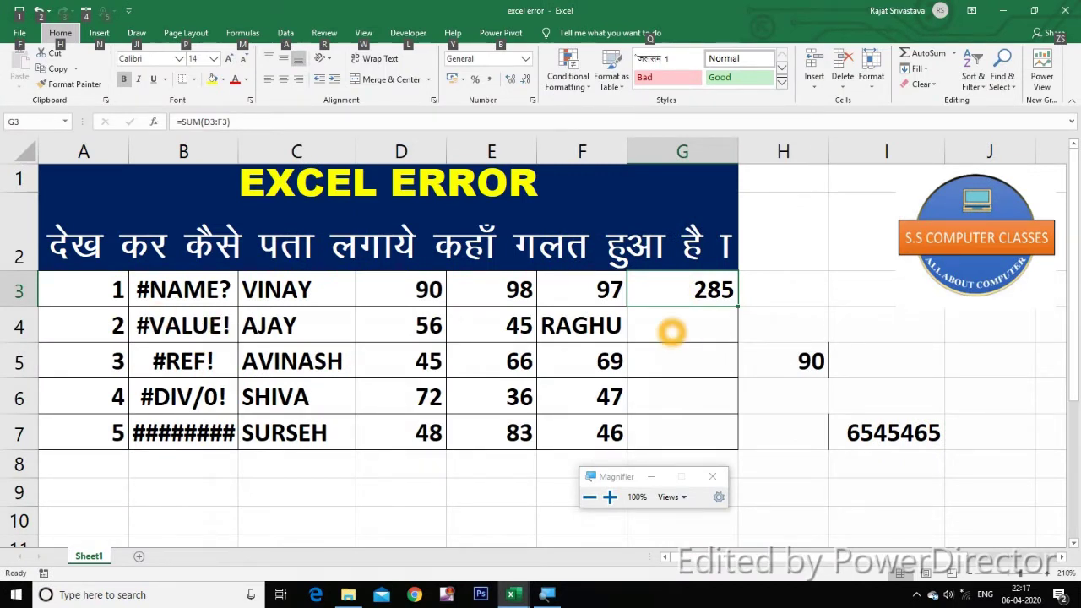
Enter =D4+E4+F4 in G4, which returns #VALUE! because F4 holds the text RAGHU.
key(super+plus)
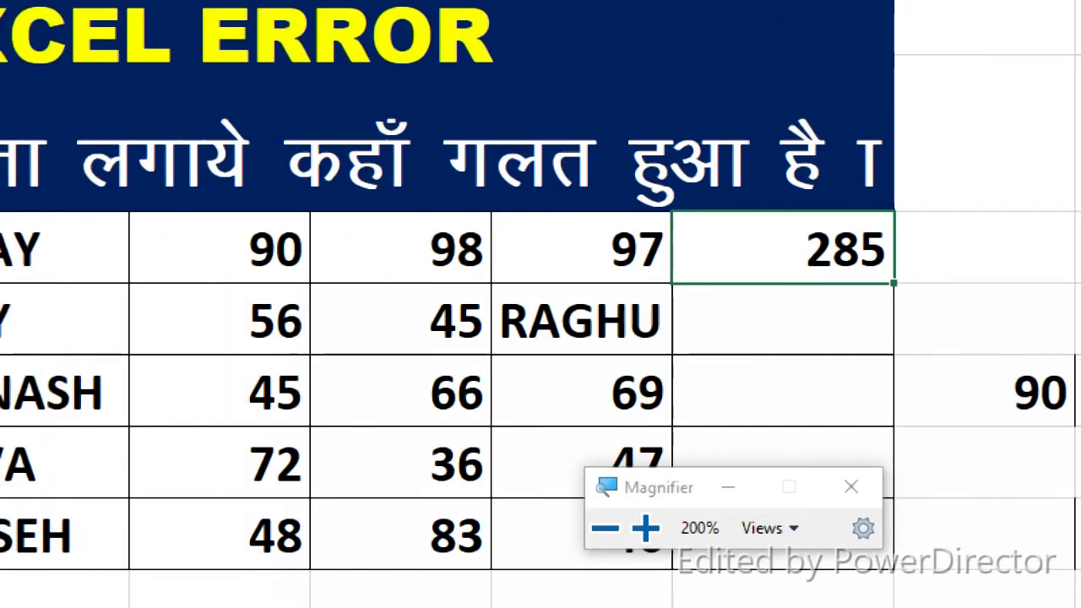
click(232, 321)
click(463, 323)
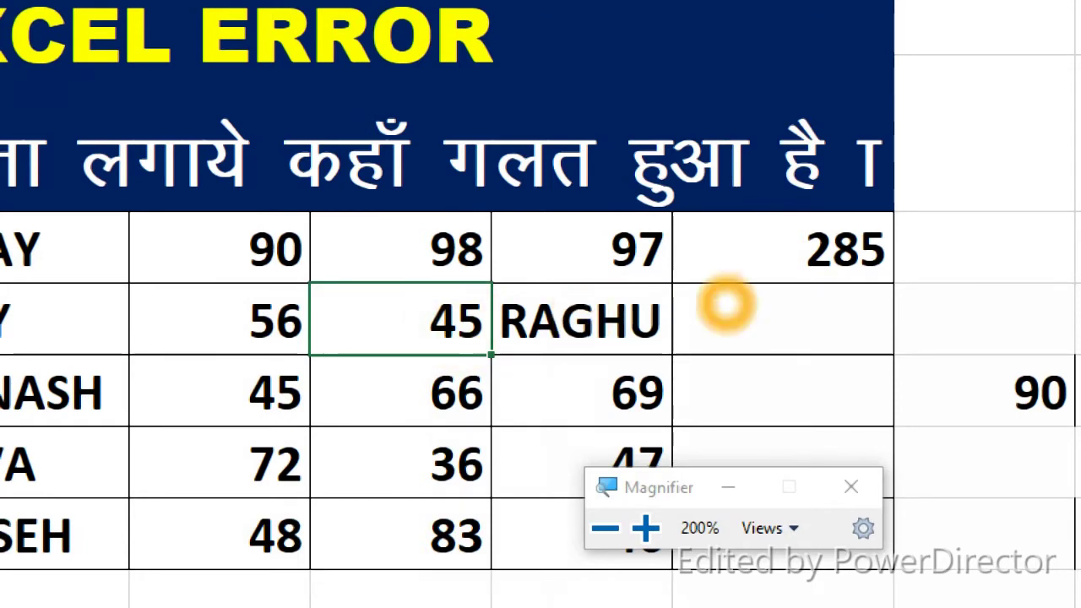
click(719, 321)
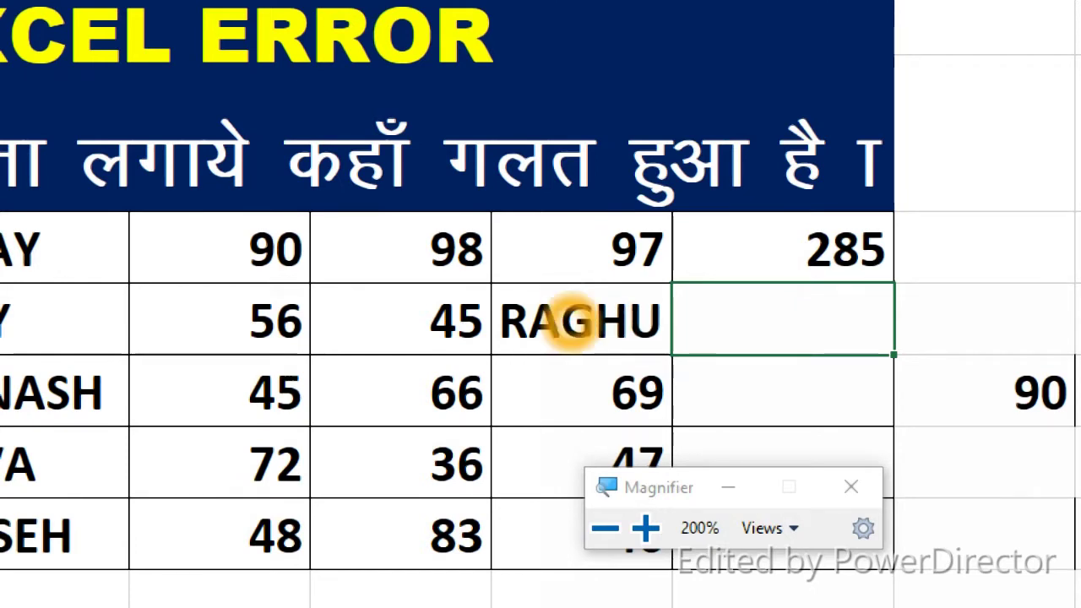
text(=)
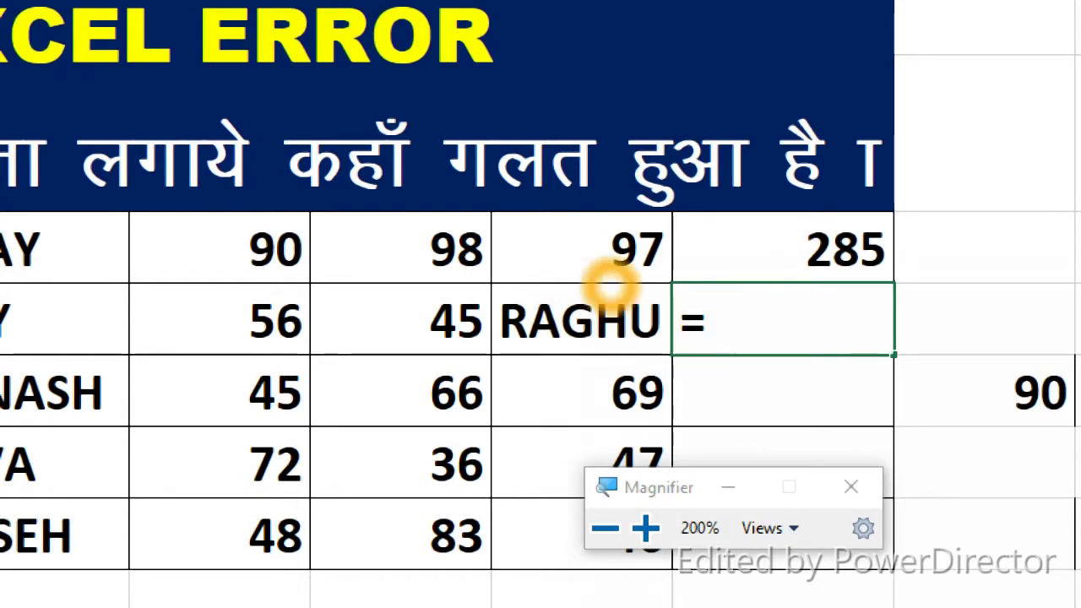
click(224, 332)
text(+)
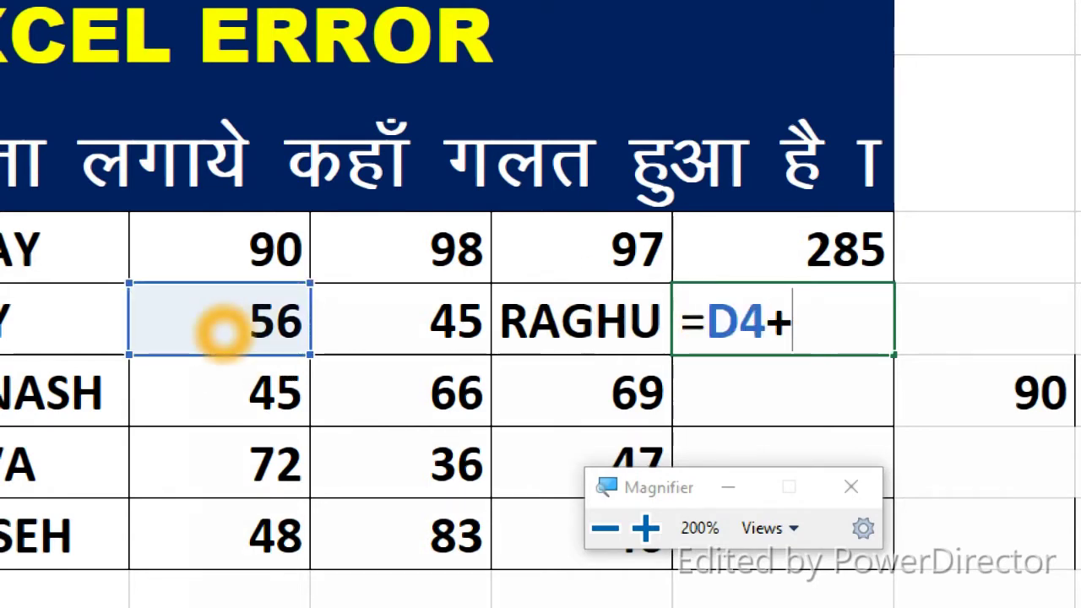
click(405, 330)
text(+)
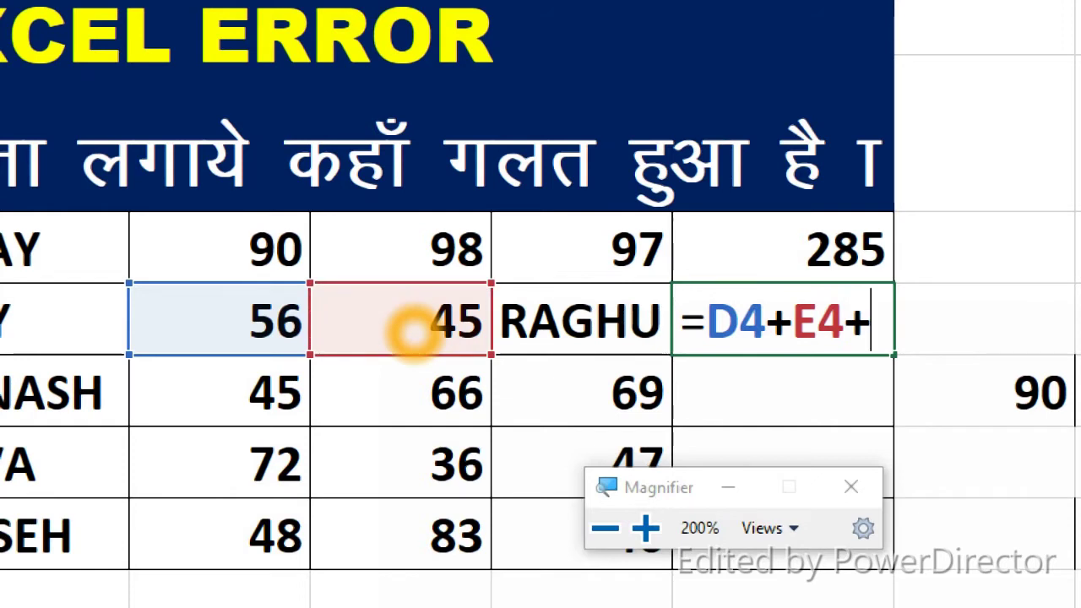
click(552, 338)
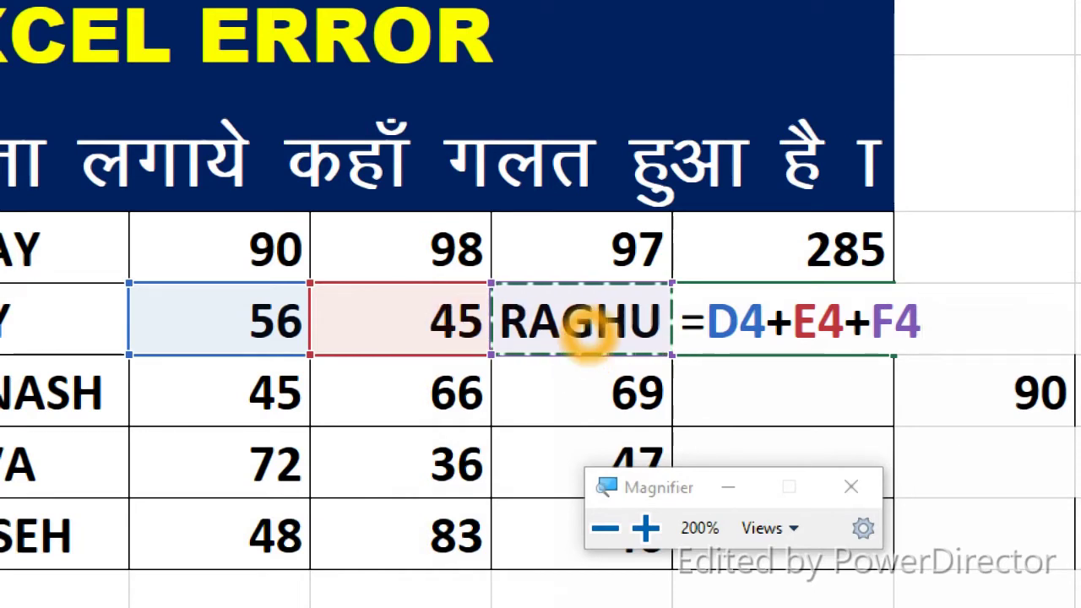
key(Return)
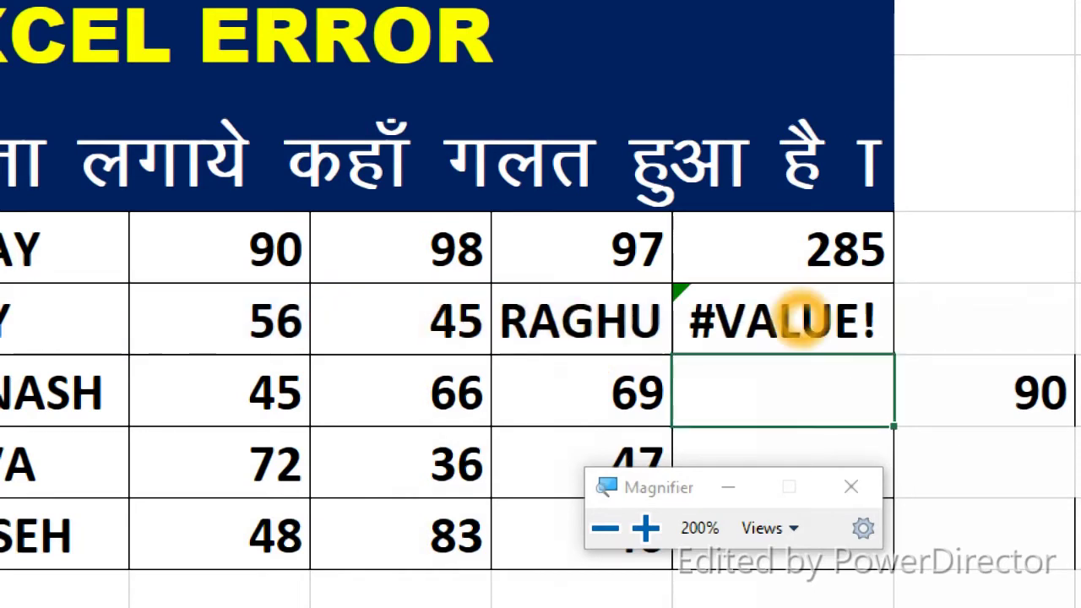
click(773, 325)
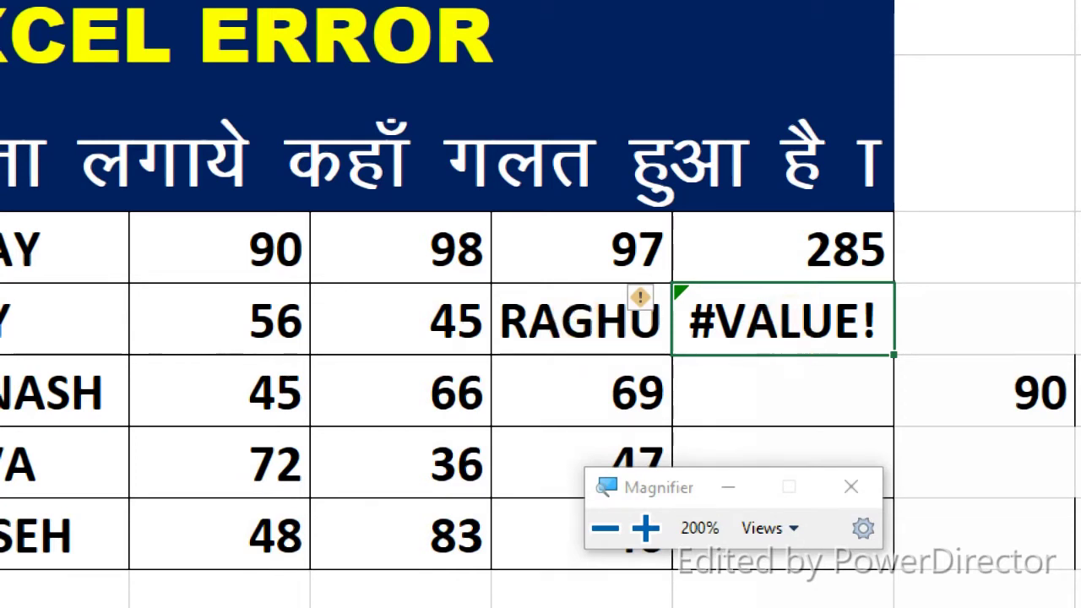
double_click(781, 330)
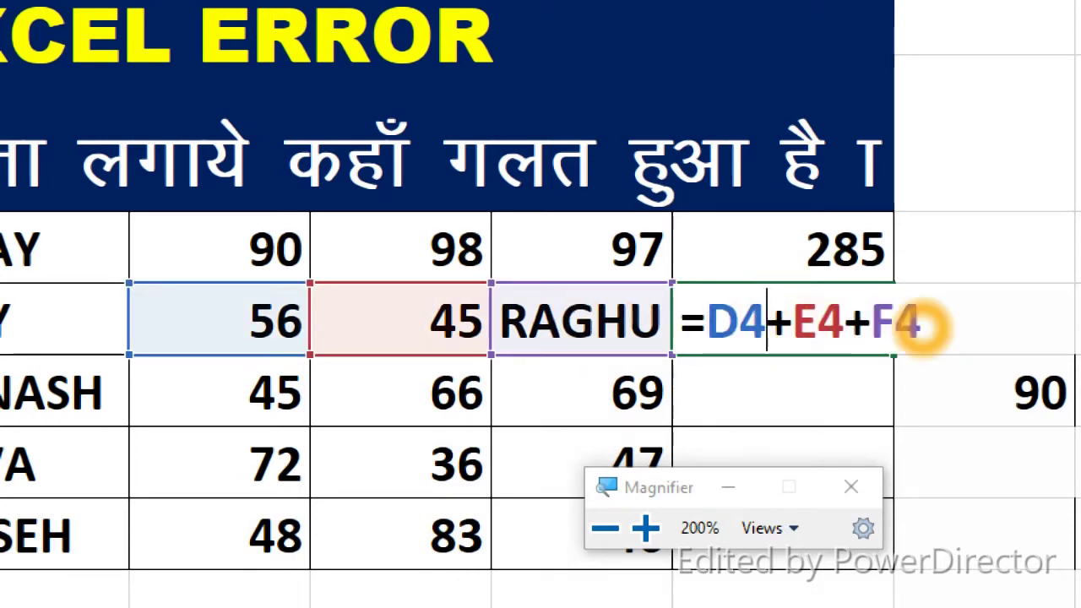
Erase the =D4+E4+F4 formula from G4.
click(922, 326)
key(BackSpace)
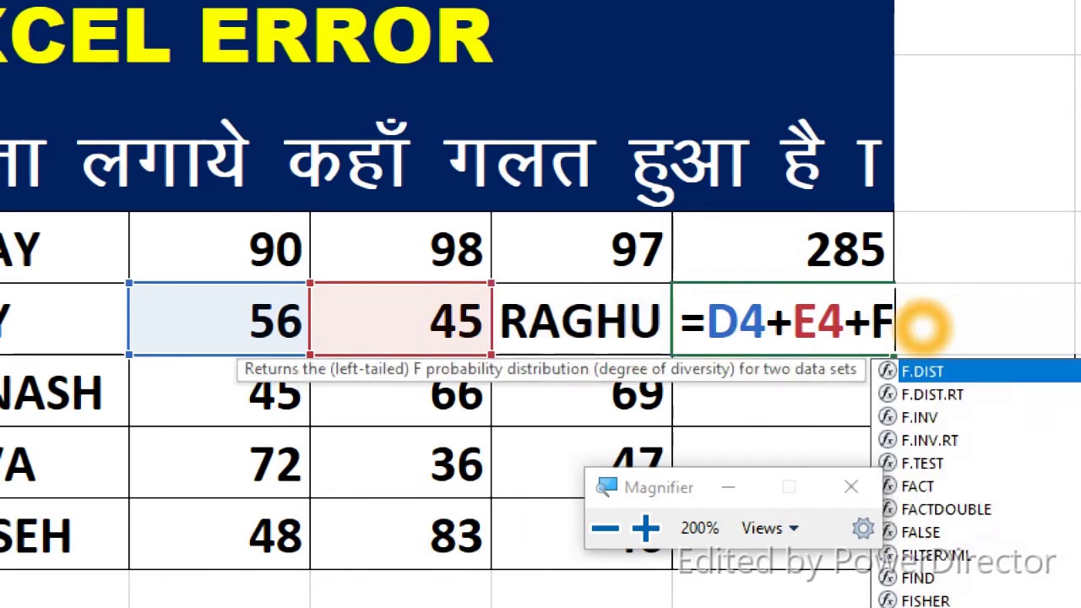
key(BackSpace)
key(BackSpace)
key(BackSpace)
key(BackSpace)
key(BackSpace)
key(BackSpace)
key(BackSpace)
click(941, 417)
click(756, 306)
Enter =SUM(D4:F4) in G4 so AJAY's total shows 101.
text(=)
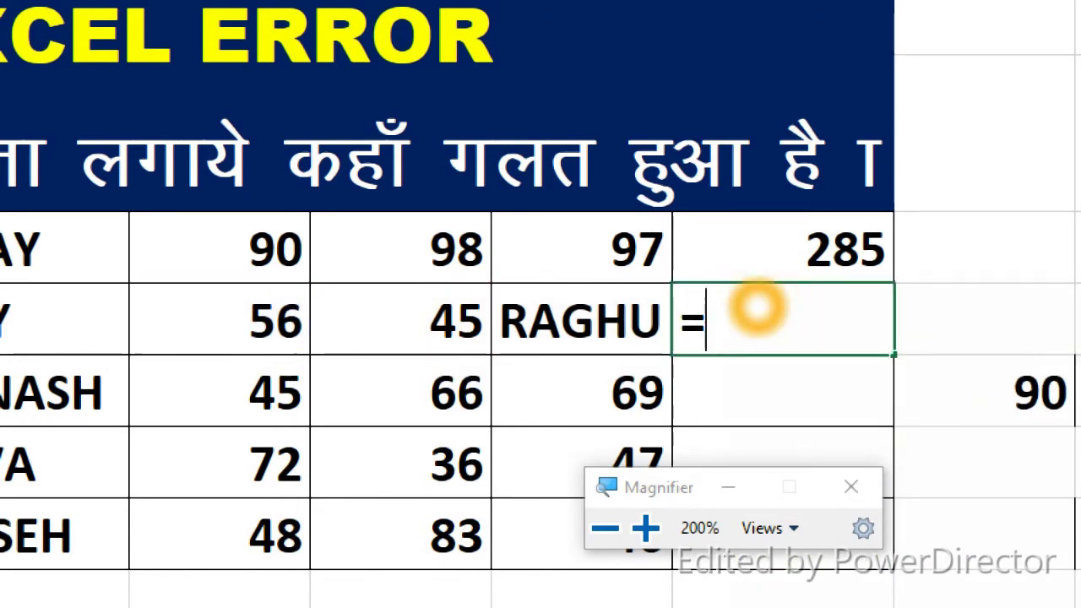
text(sum()
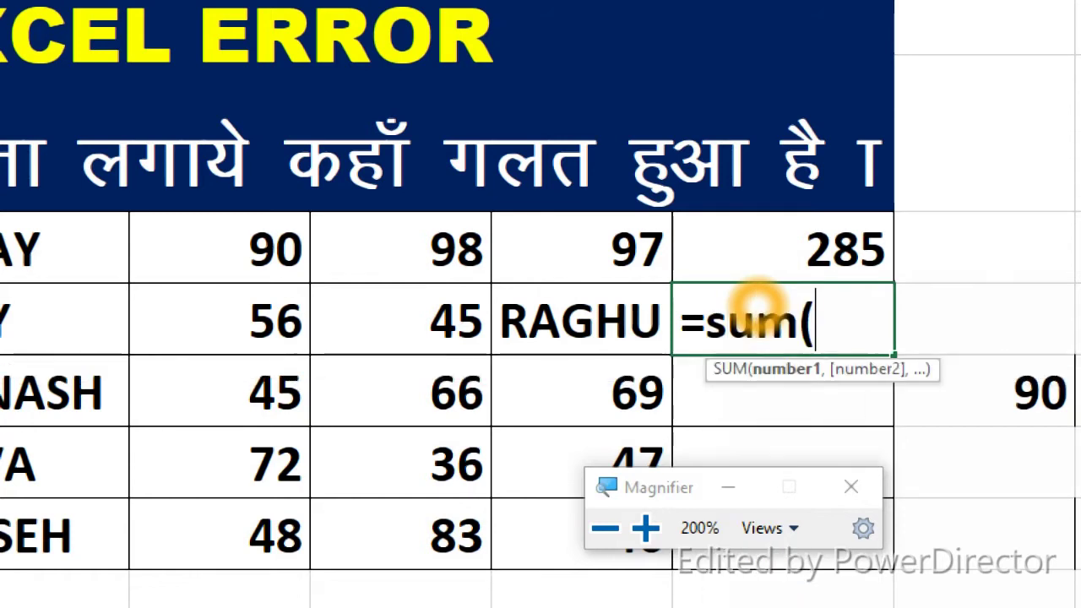
drag(203, 306, 583, 319)
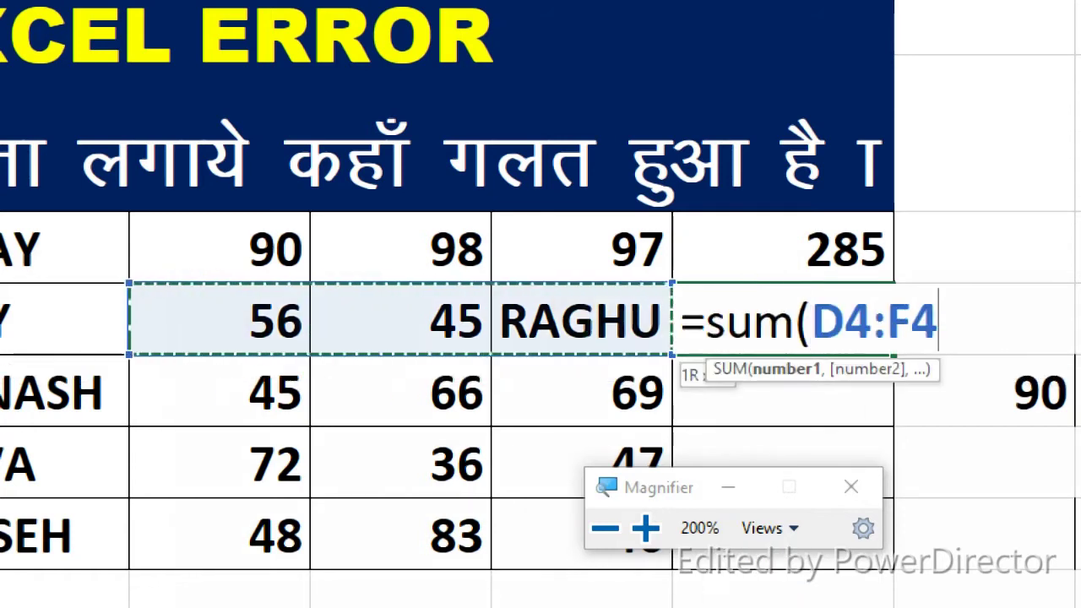
text())
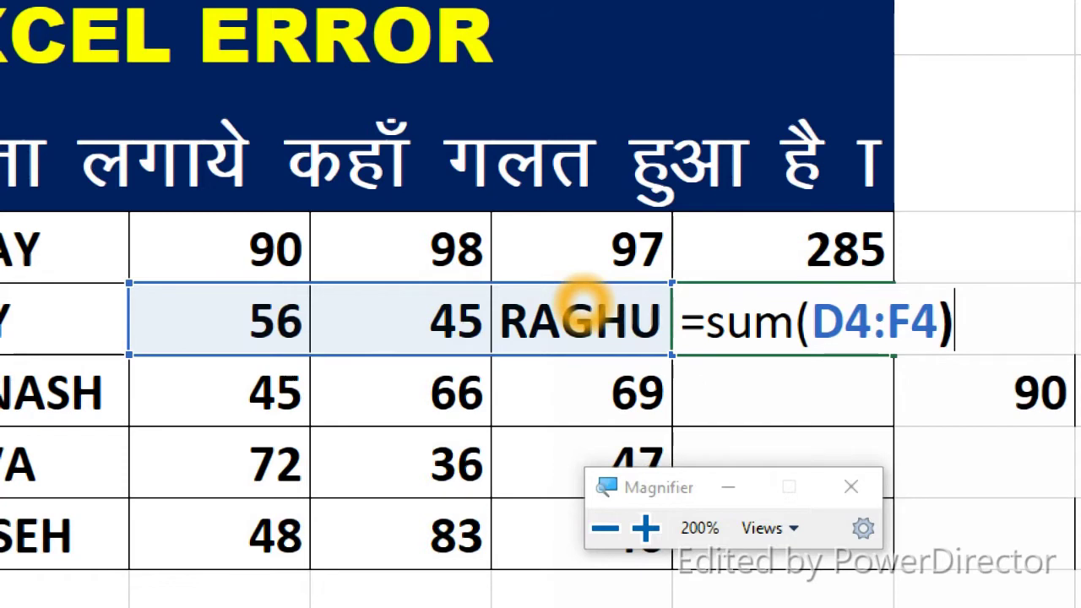
key(Return)
click(798, 328)
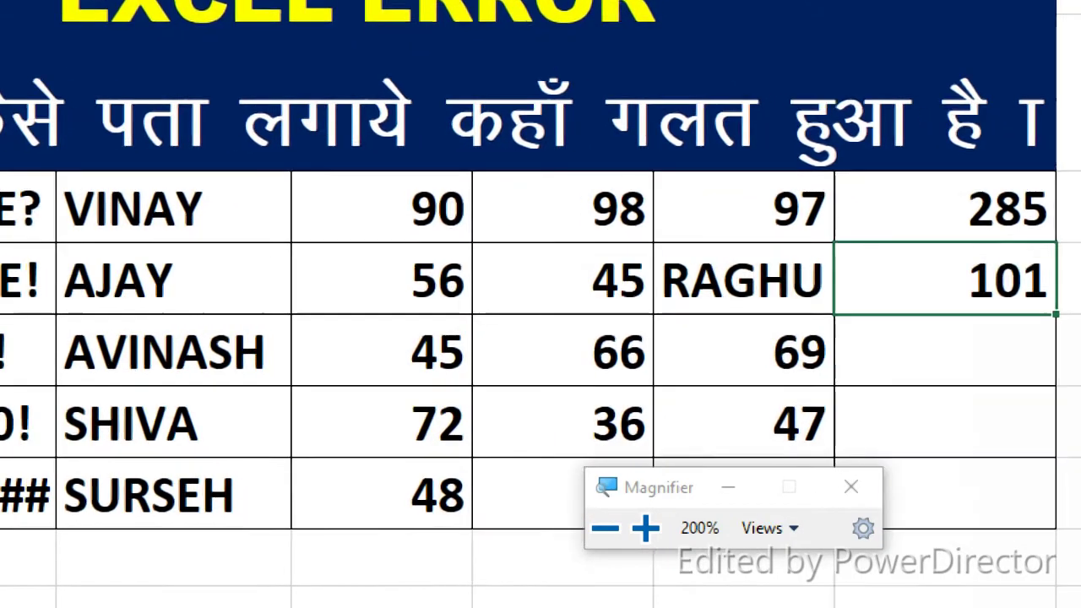
key(super+minus)
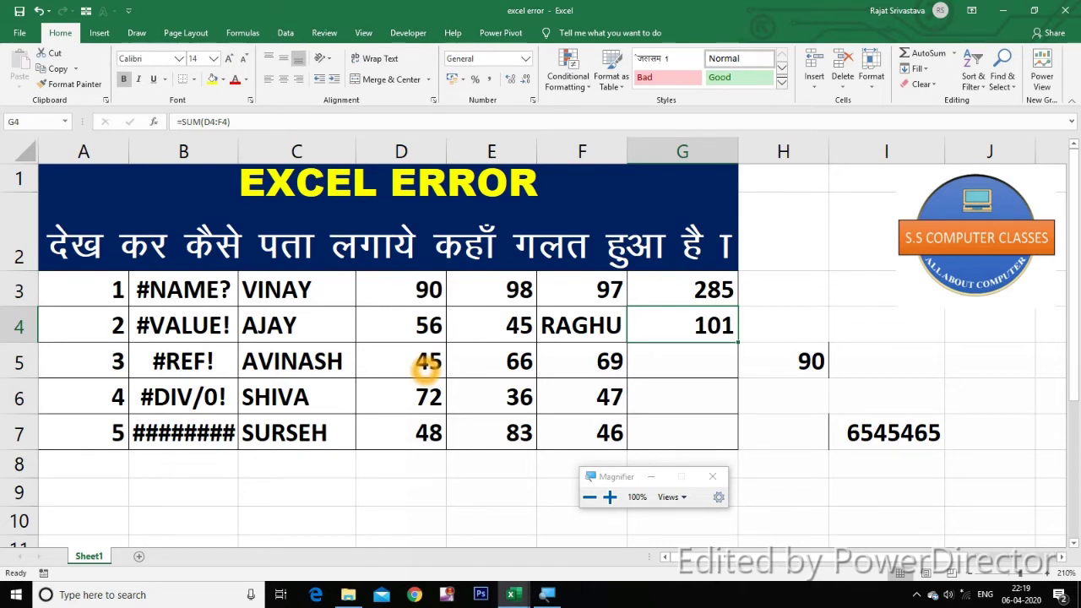
key(super+plus)
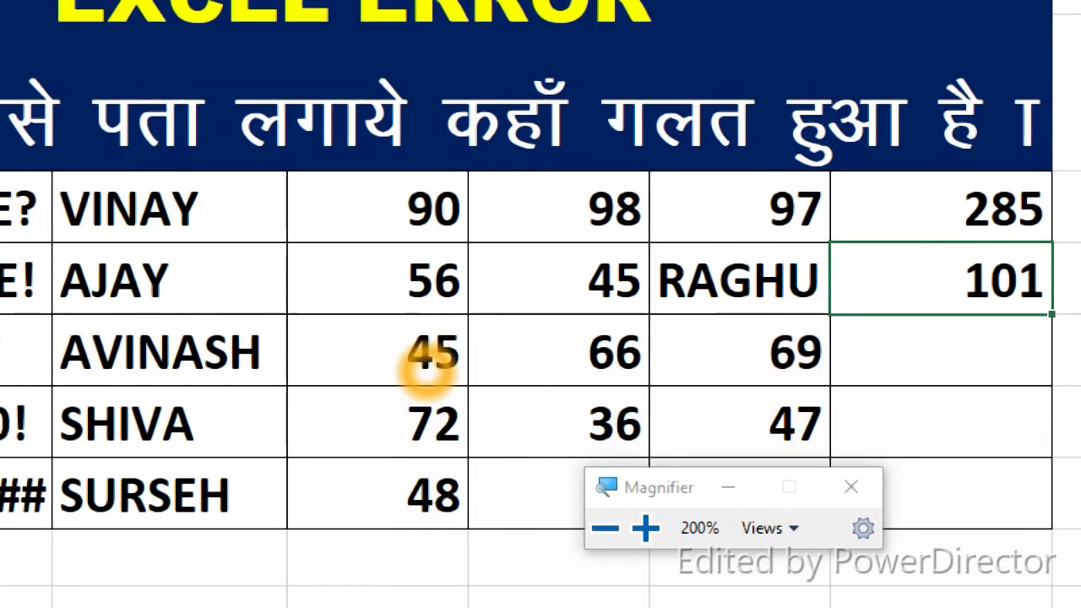
click(665, 369)
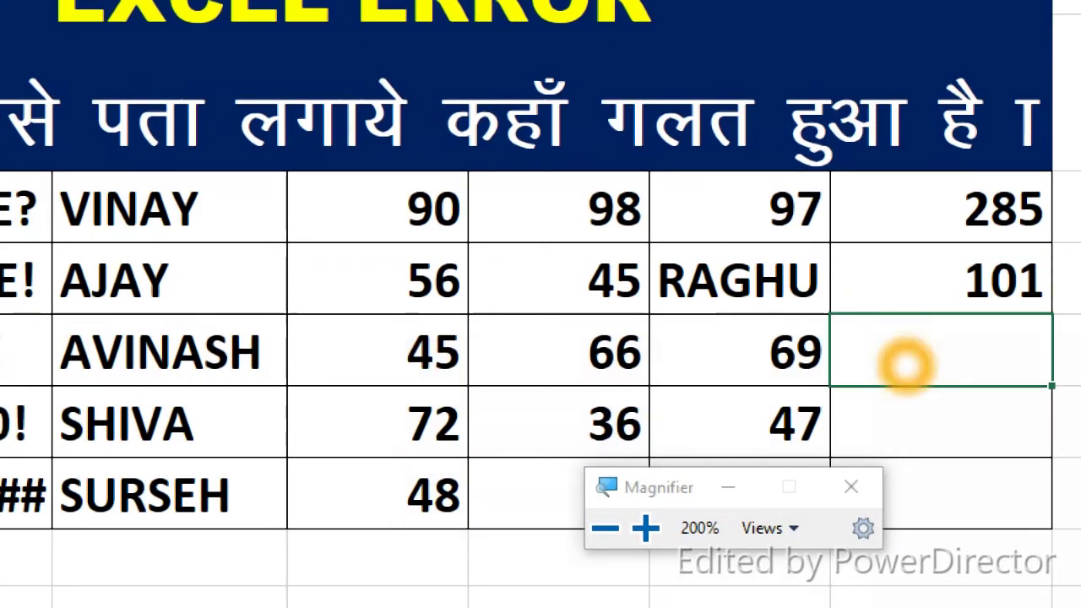
click(941, 351)
text(=)
click(393, 352)
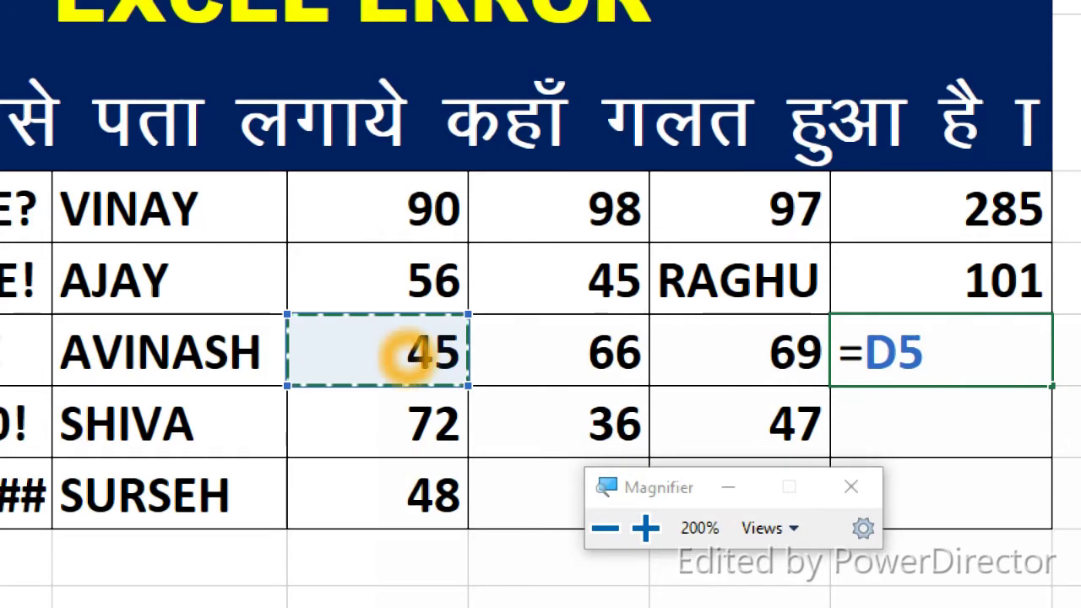
text(+)
click(571, 355)
text(+)
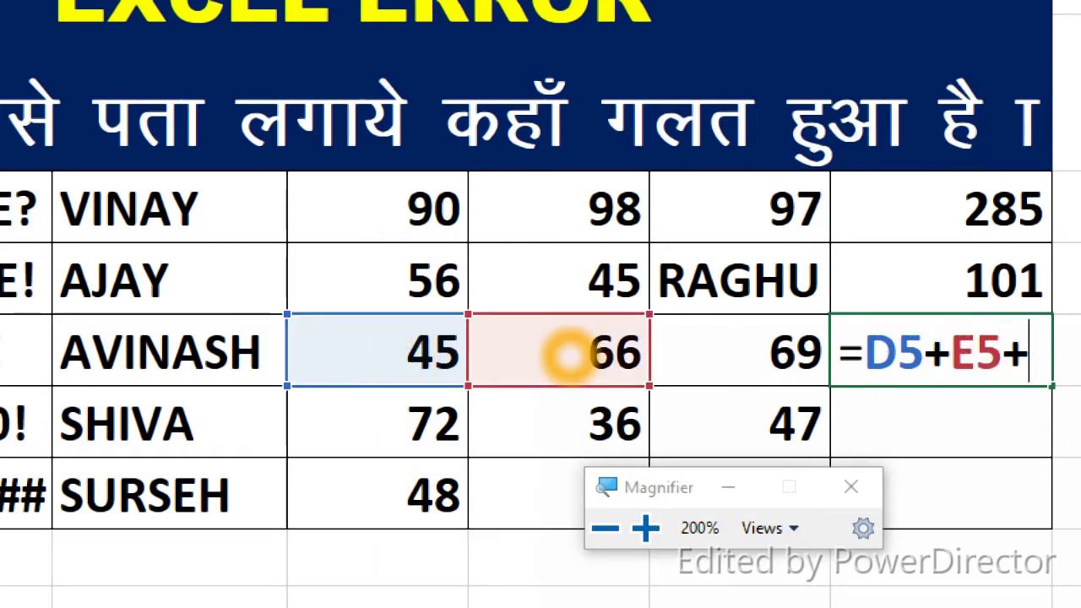
click(754, 348)
text(+)
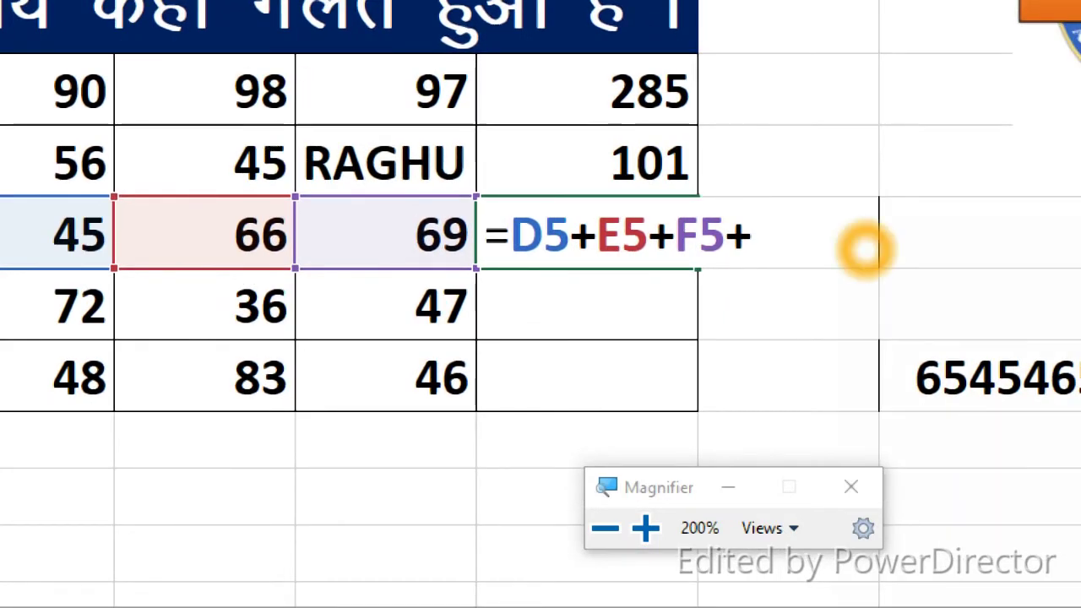
key(super+minus)
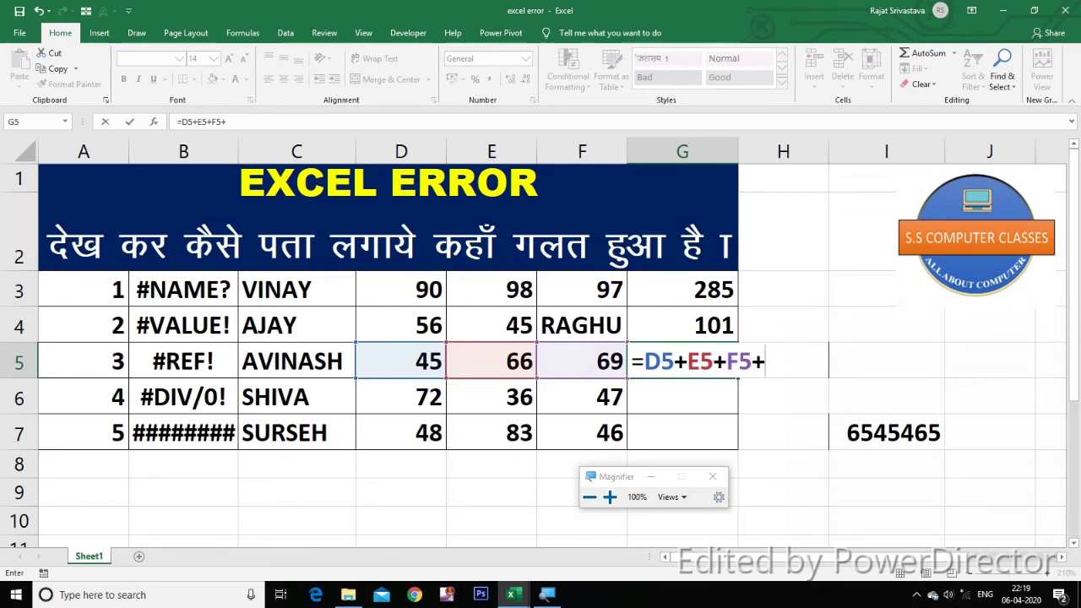
key(BackSpace)
key(BackSpace)
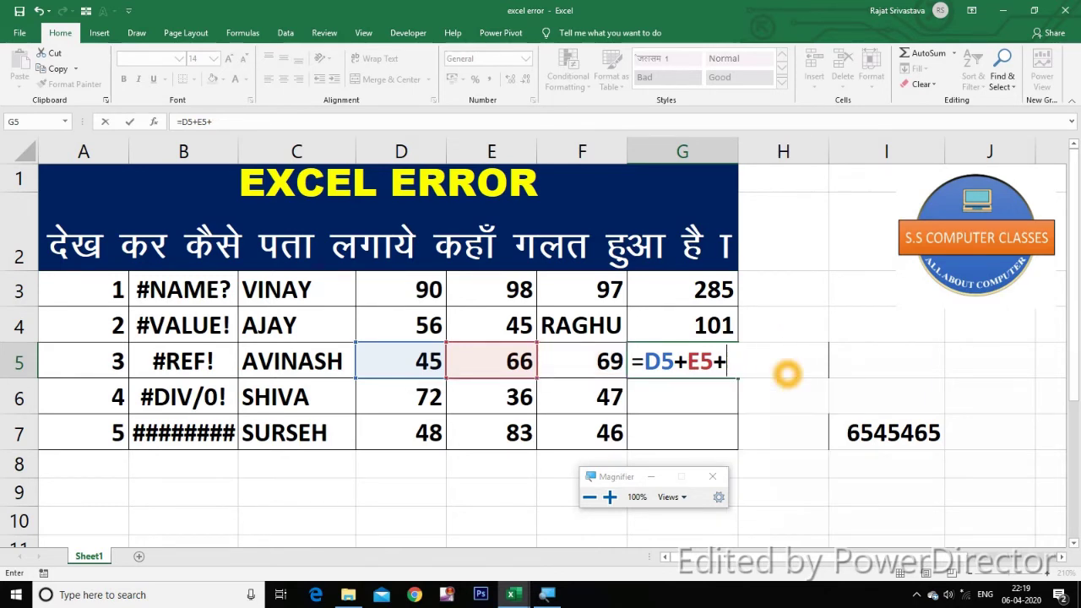
key(BackSpace)
key(BackSpace)
key(BackSpace)
key(BackSpace)
key(BackSpace)
key(BackSpace)
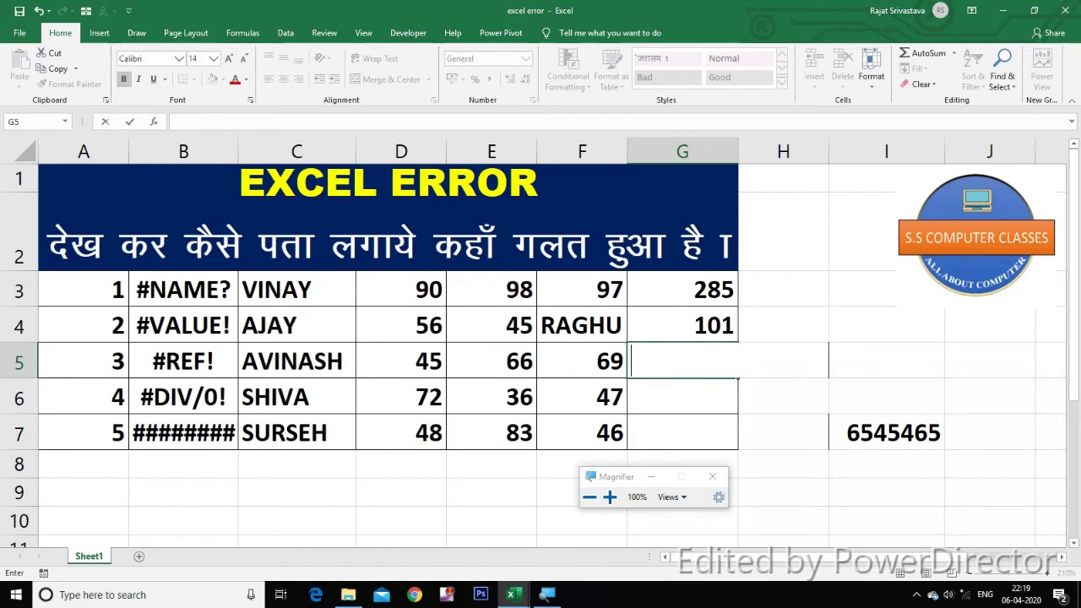
click(781, 463)
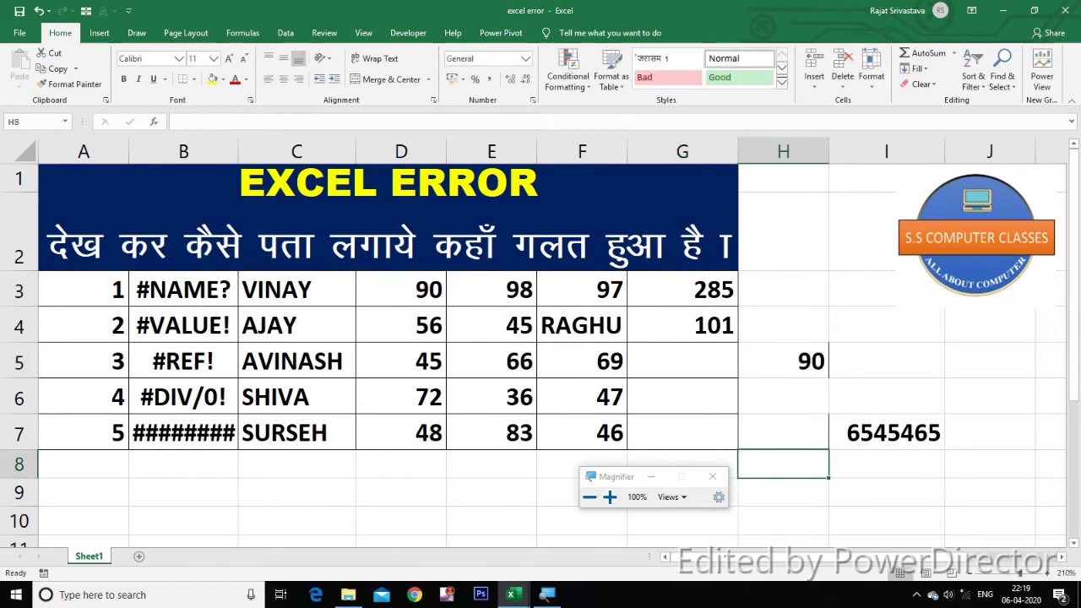
drag(738, 154, 792, 153)
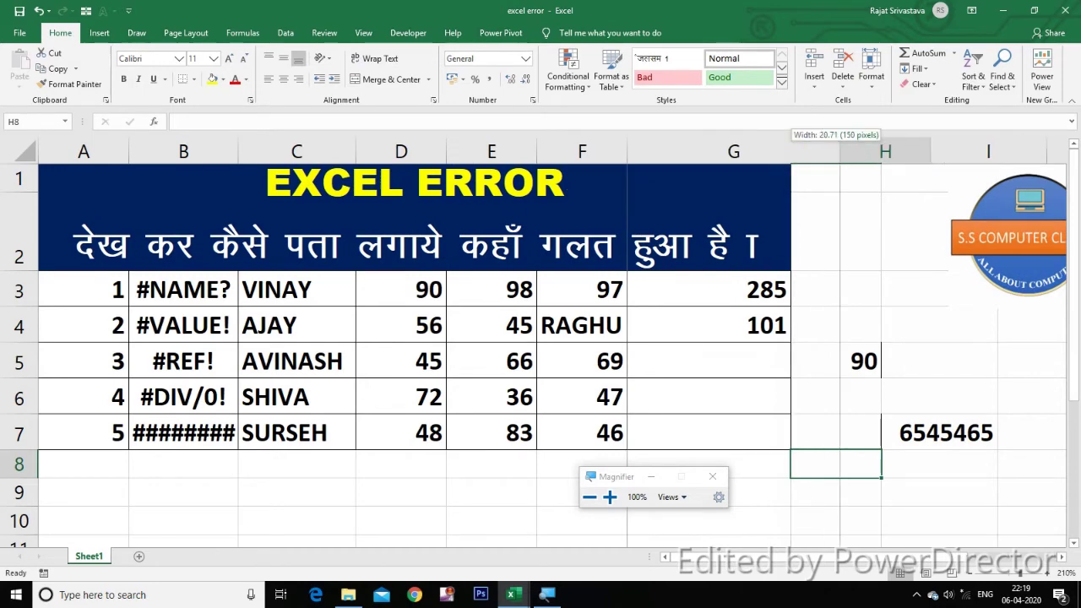
Widen column G further and select G5 for AVINASH's total.
drag(793, 153, 854, 153)
click(685, 361)
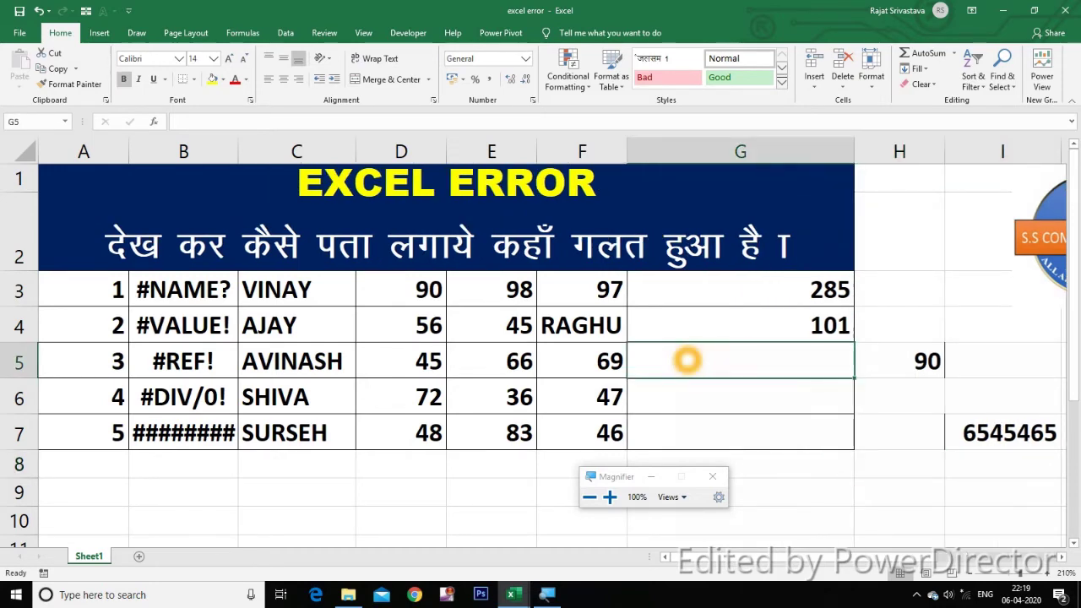
key(super+plus)
Enter =D5+E5+F5+H5 in G5 so it totals 270.
text(=)
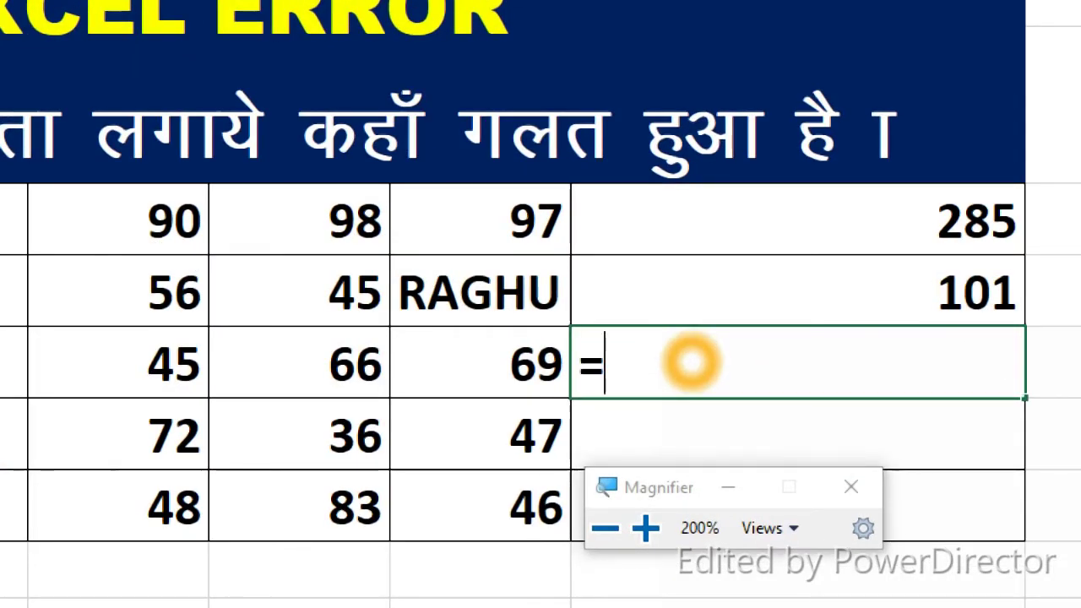
click(164, 364)
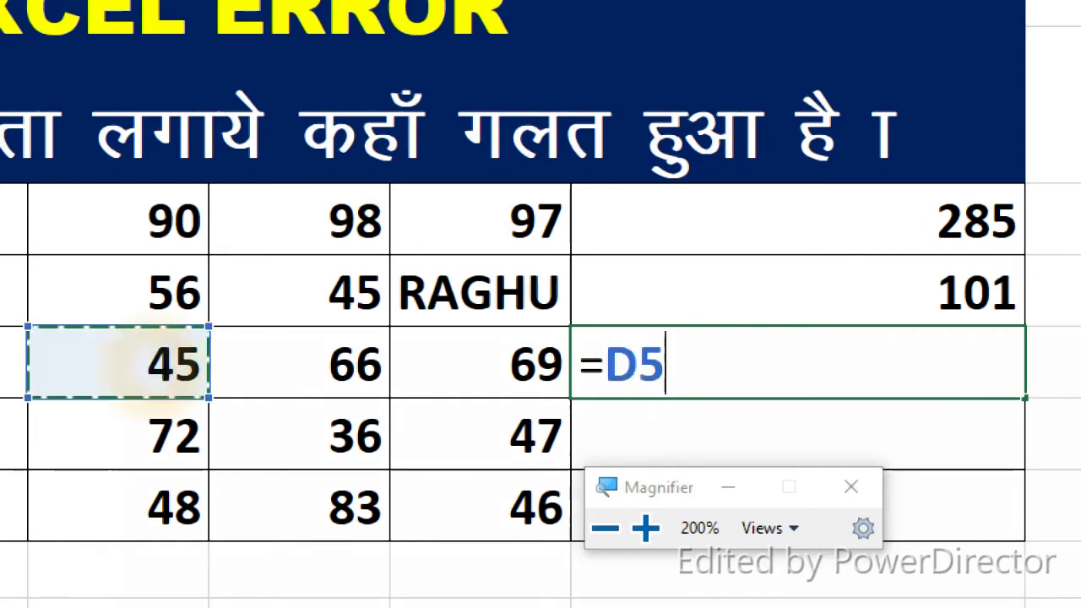
text(+)
click(351, 367)
text(+)
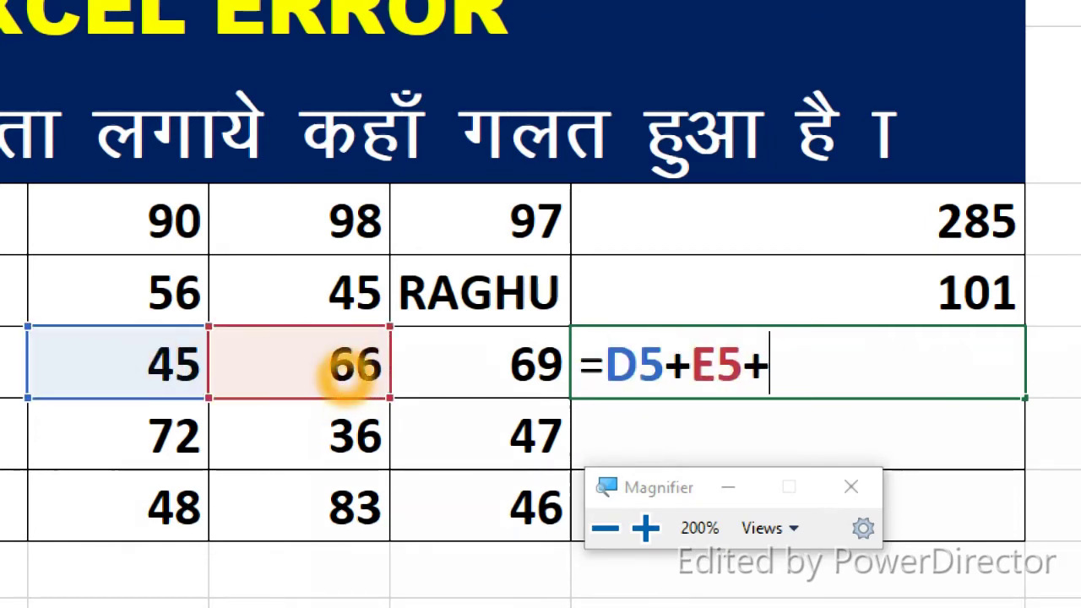
click(522, 368)
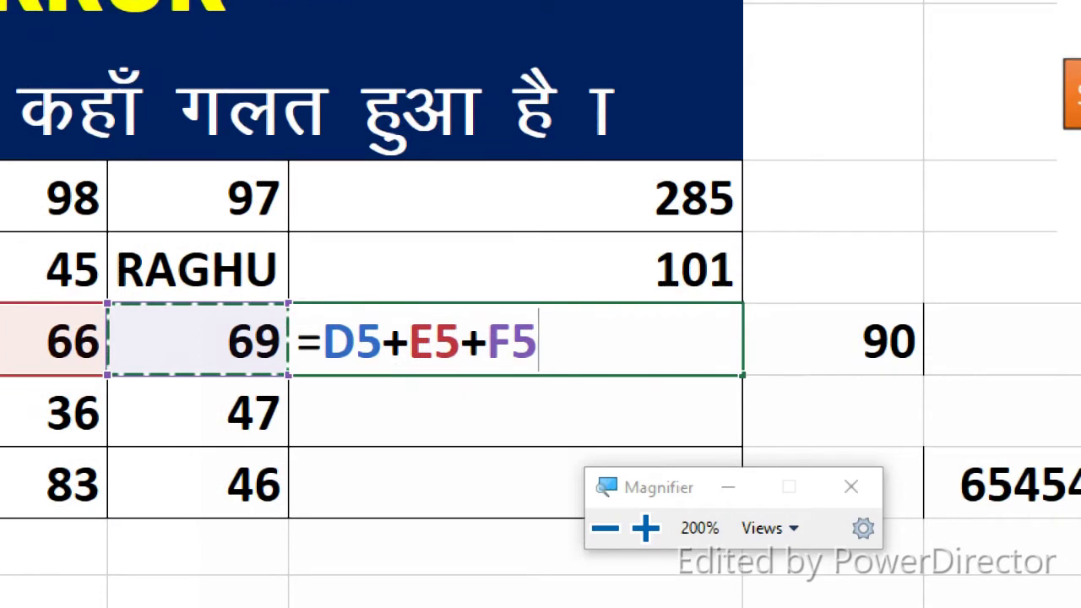
click(861, 355)
text(+)
click(878, 342)
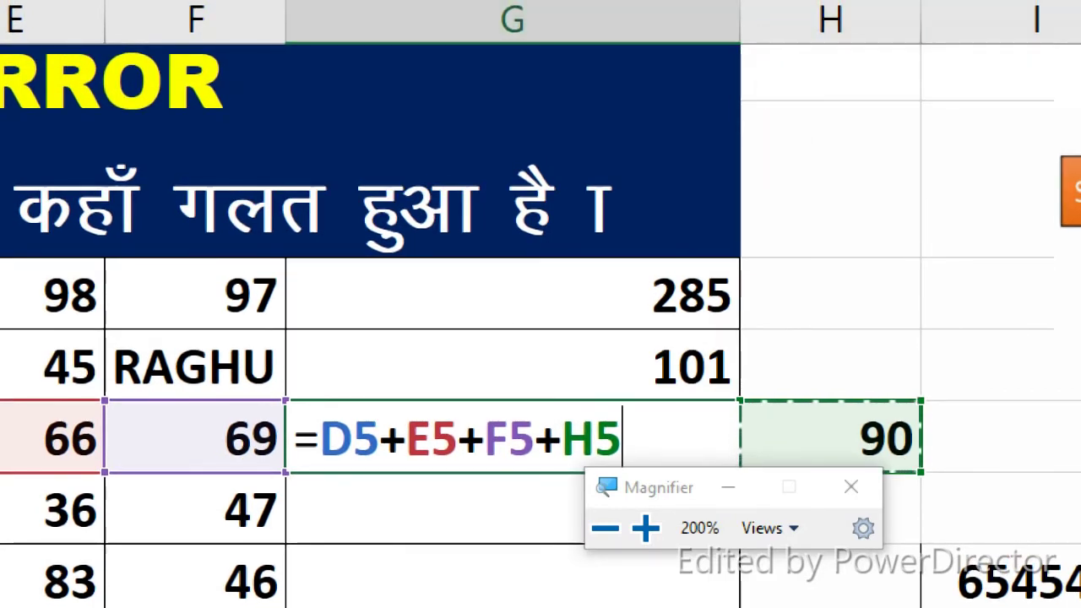
key(Return)
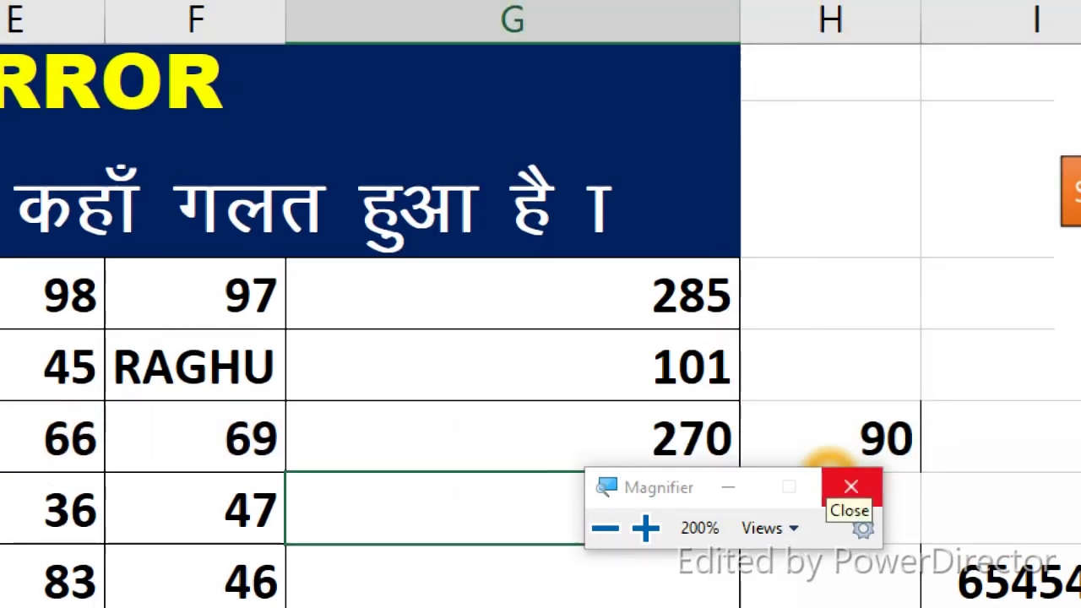
click(664, 438)
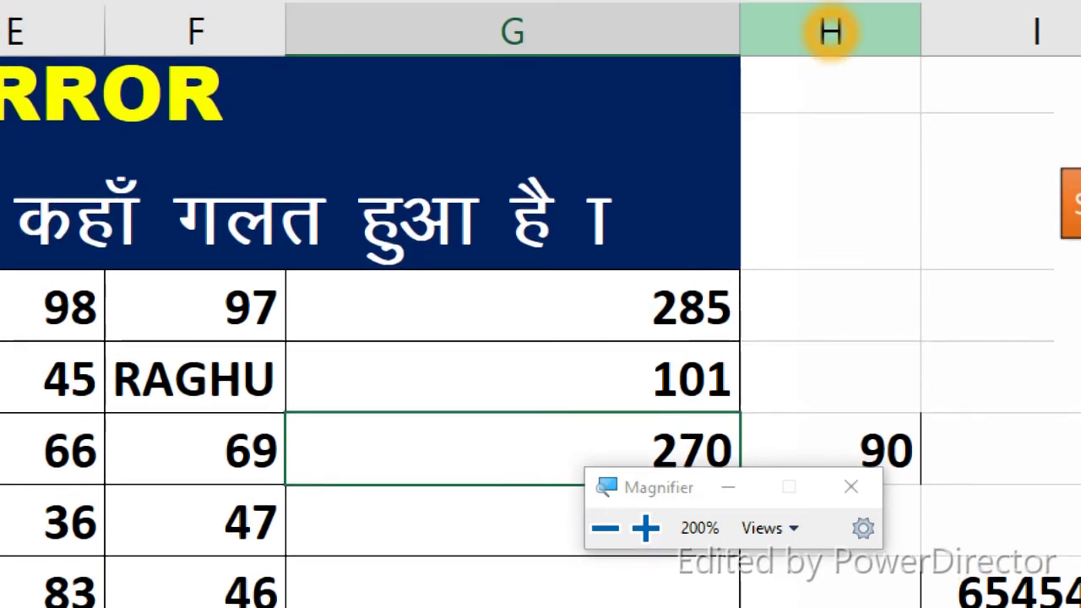
click(830, 30)
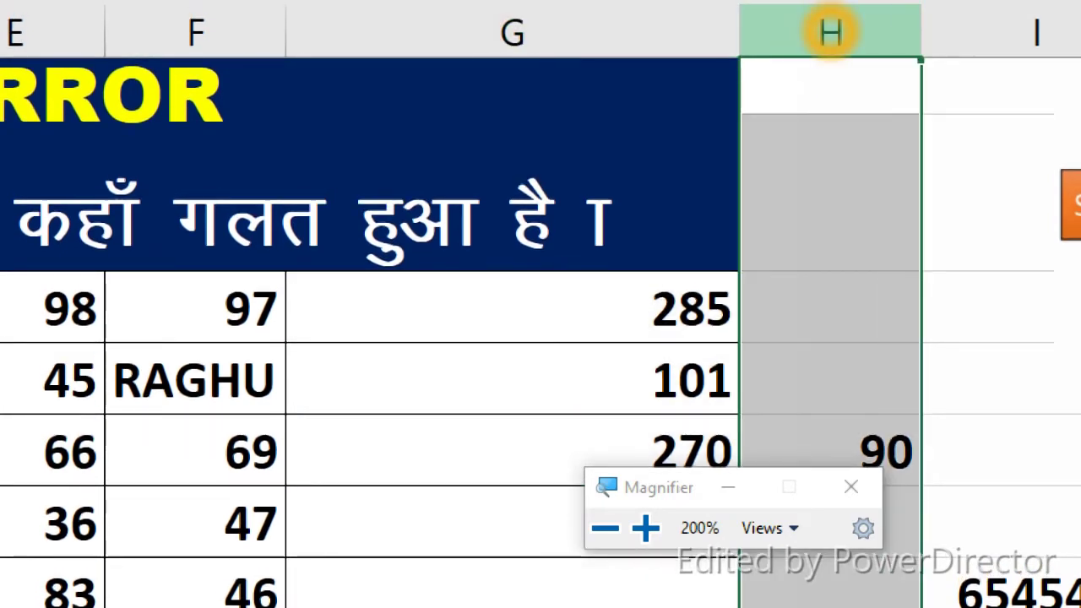
key(ctrl+minus)
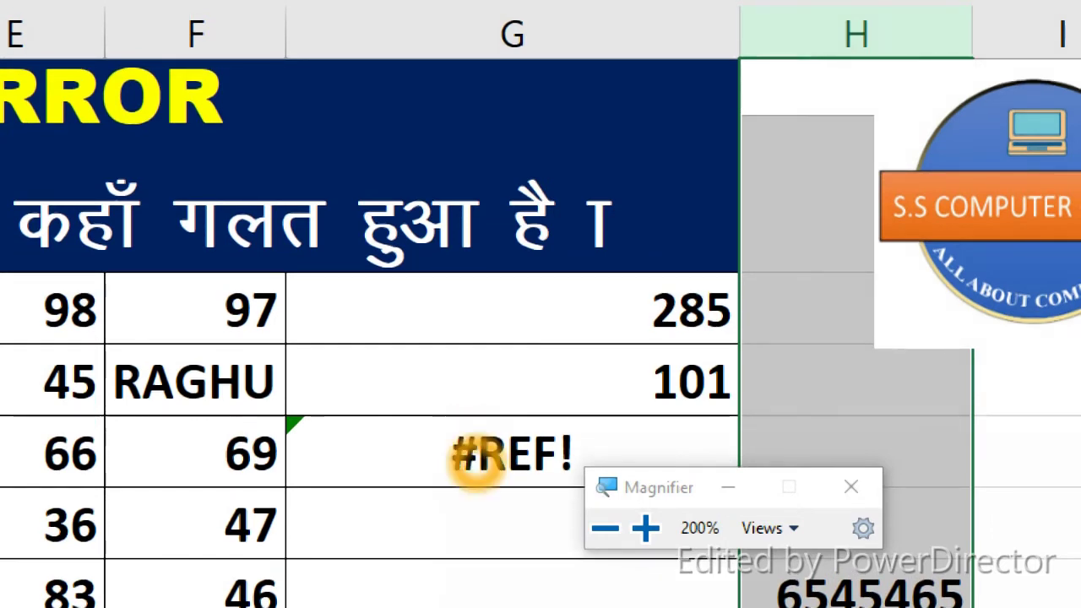
click(478, 461)
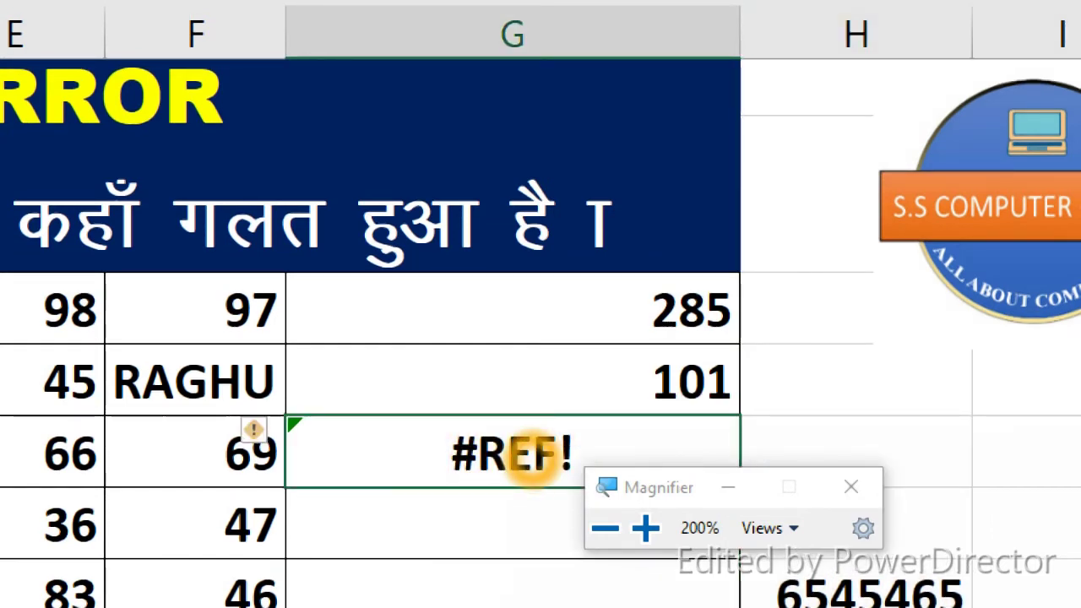
click(805, 441)
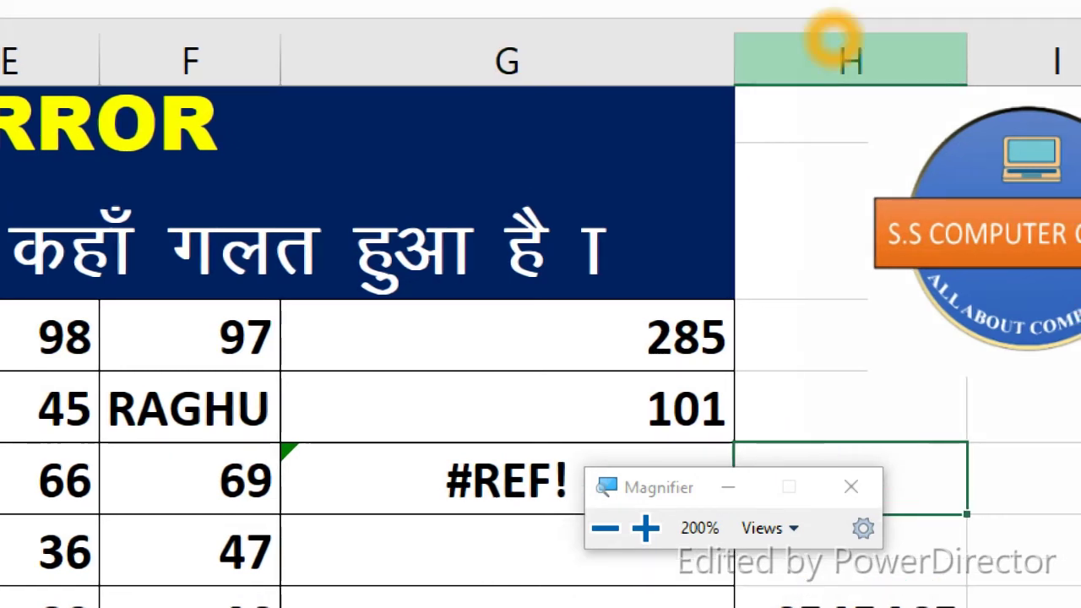
click(850, 60)
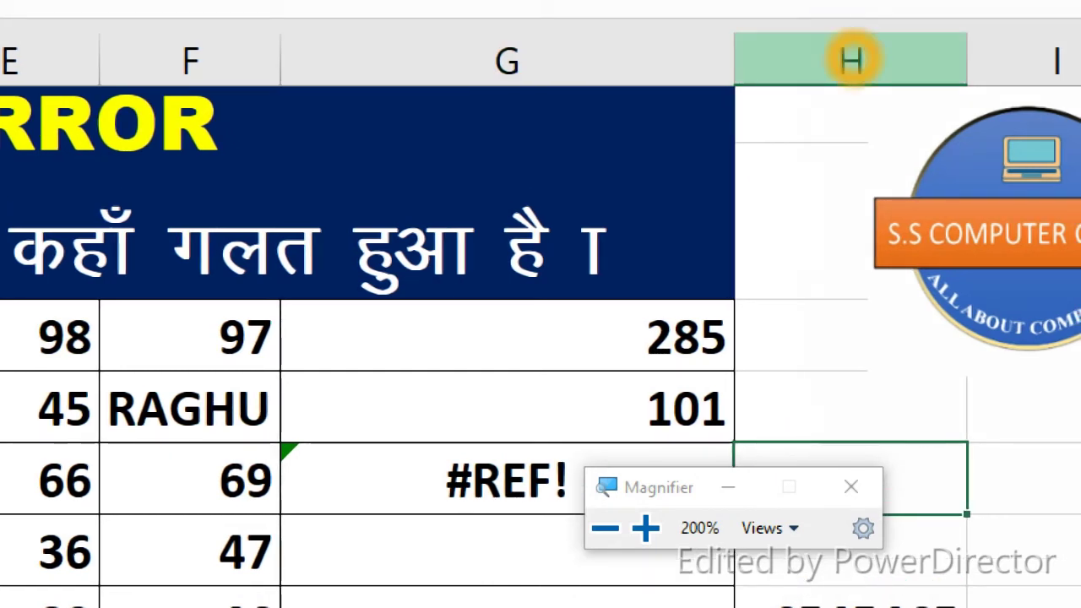
click(808, 447)
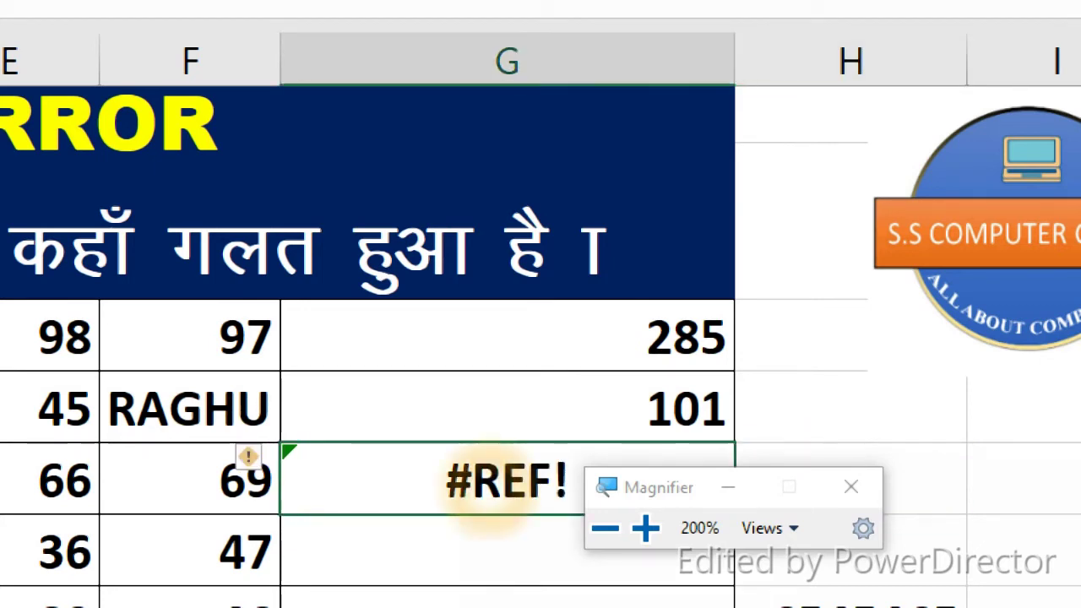
click(486, 492)
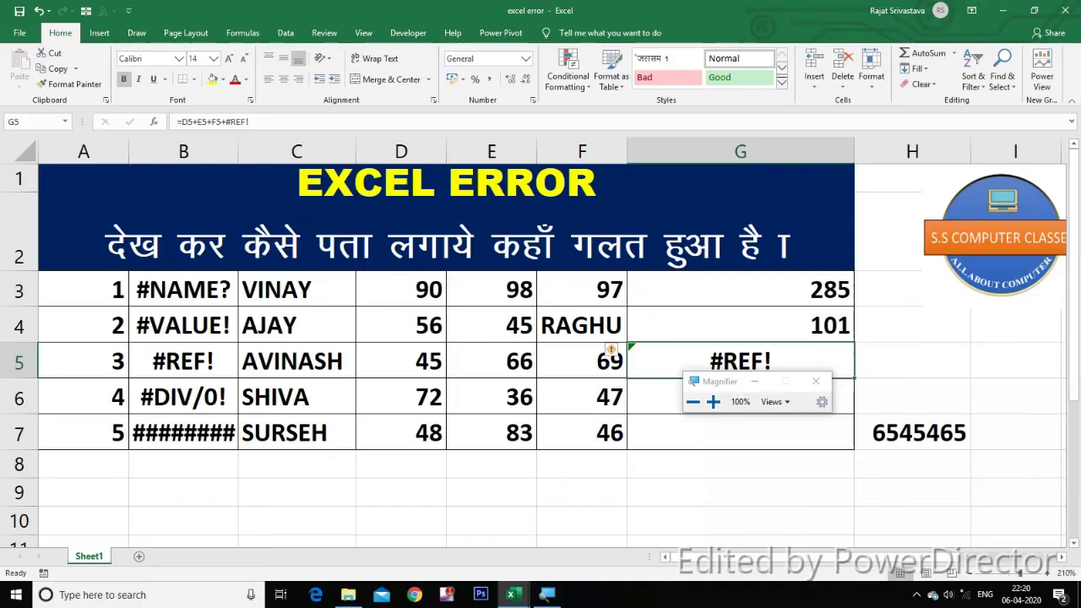
drag(718, 381, 533, 514)
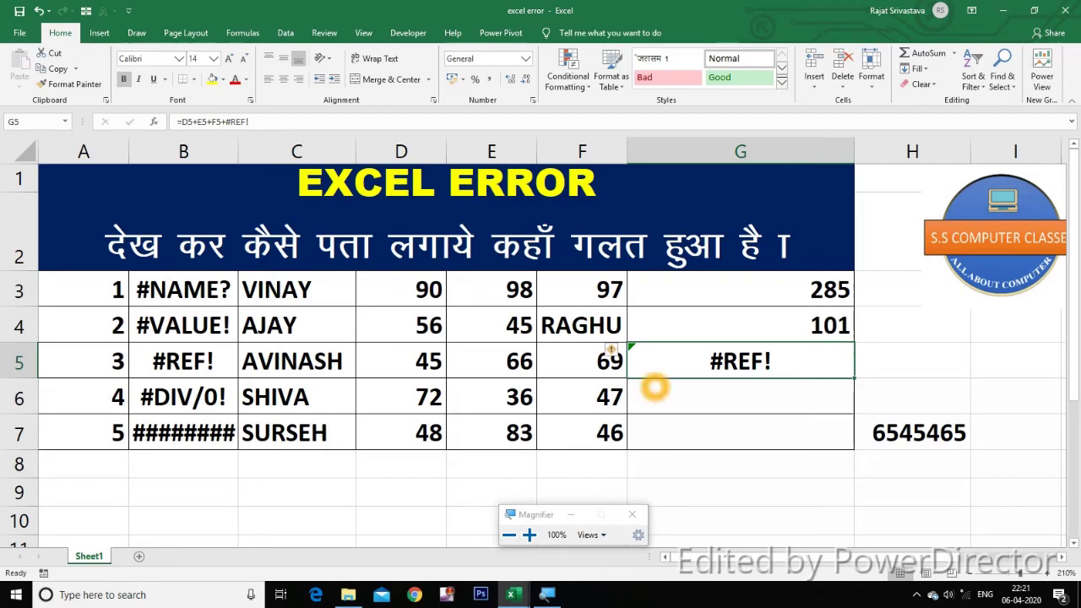
Enter =D6/E6 in G6, which shows 2.
click(656, 394)
key(super+plus)
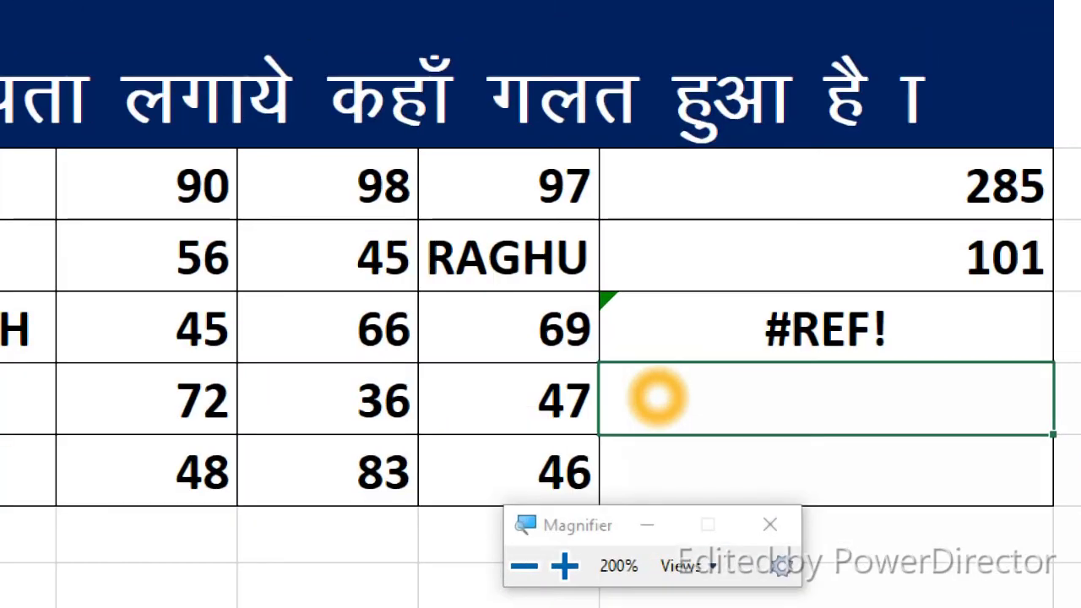
text(=)
click(199, 402)
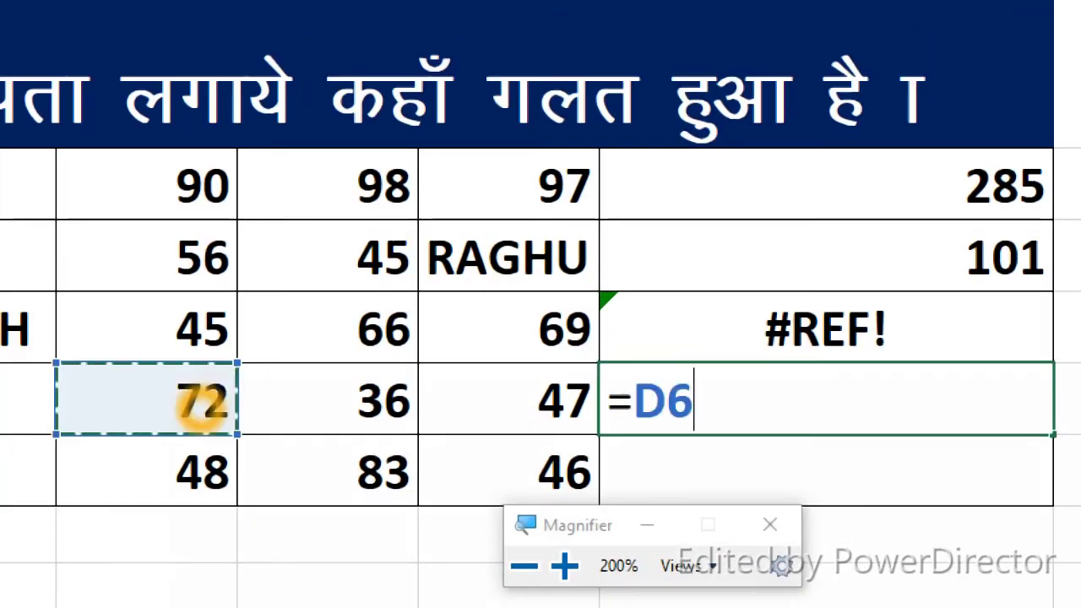
text(/)
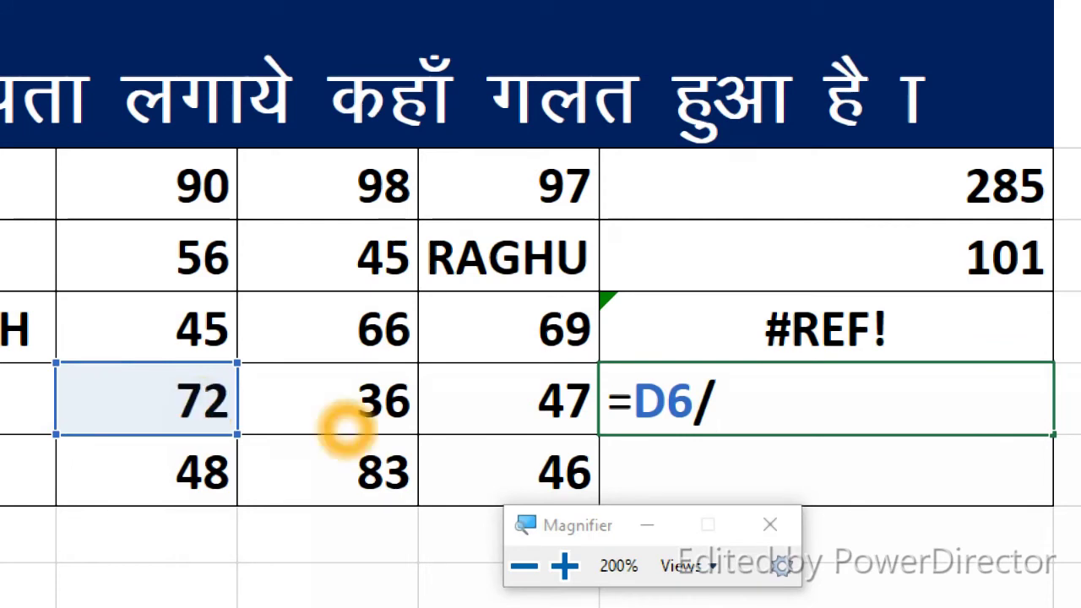
click(341, 418)
key(Return)
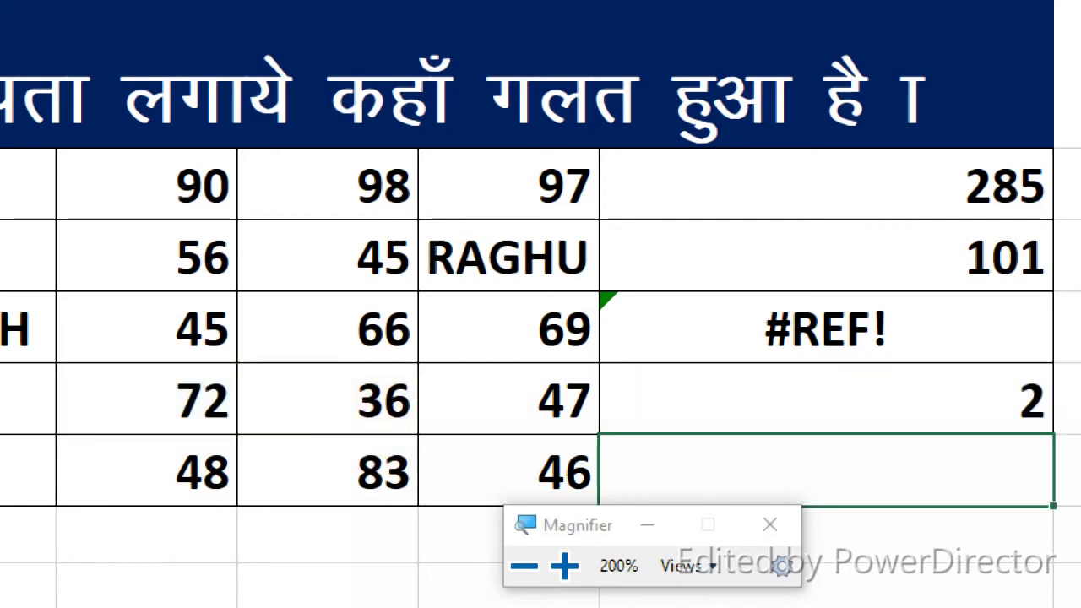
click(704, 412)
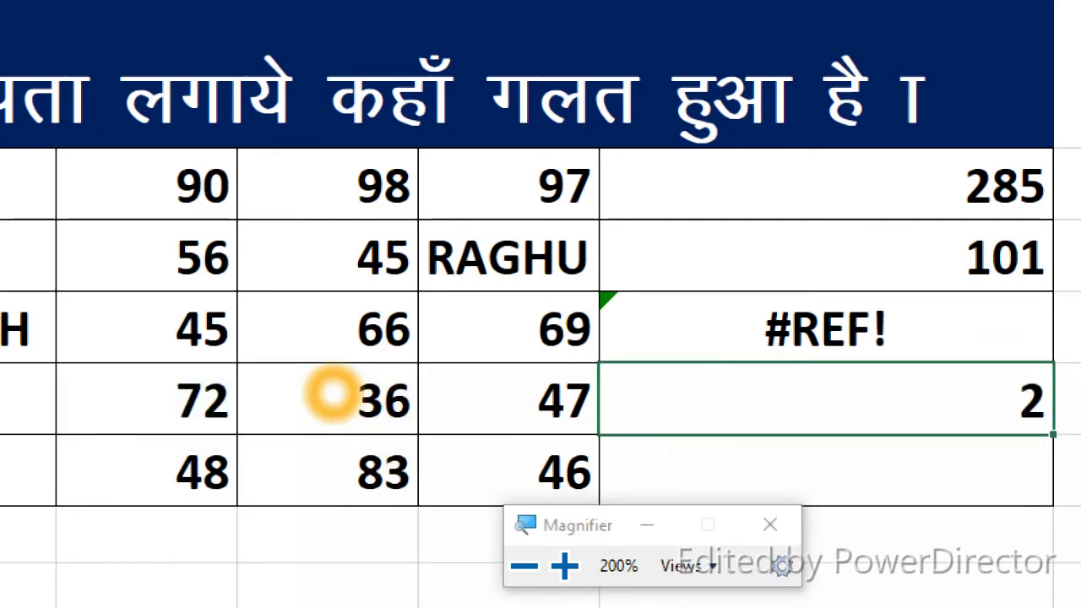
Change E6 from 36 to 0 so G6 shows #DIV/0!
click(367, 397)
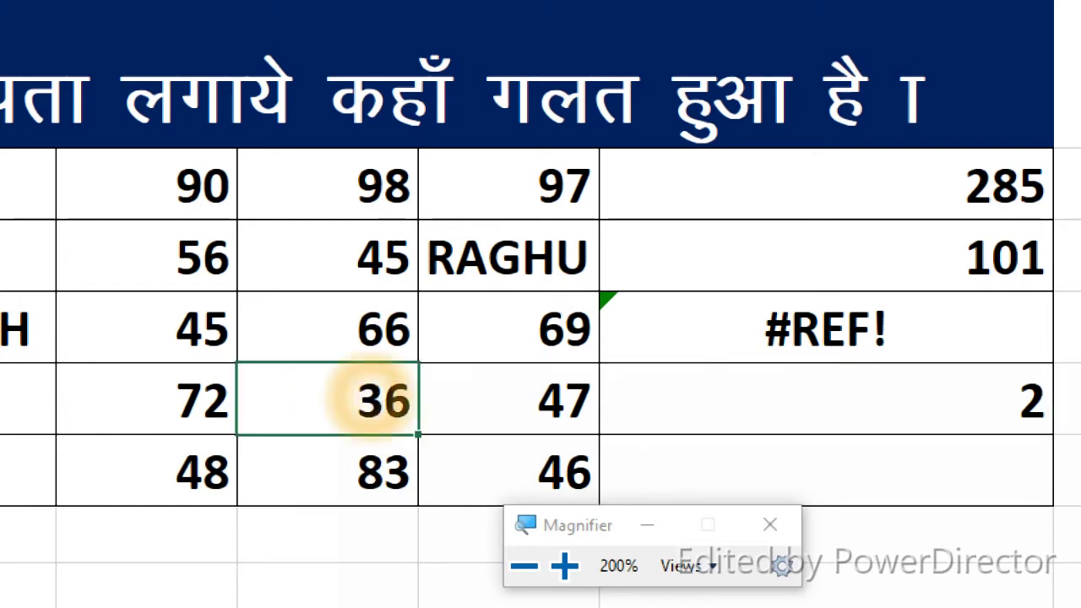
key(BackSpace)
click(365, 555)
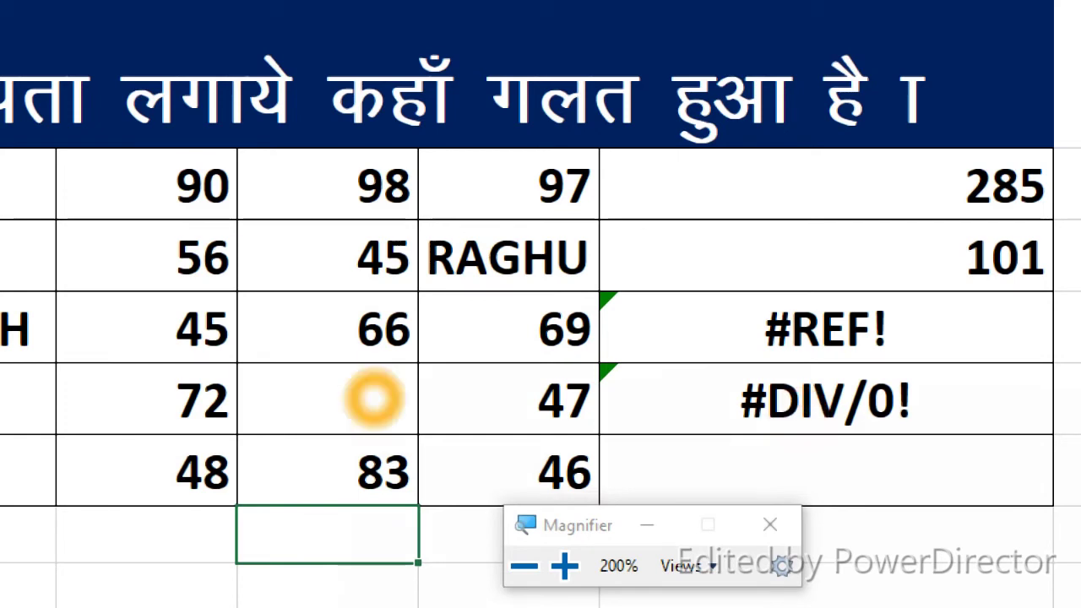
click(374, 398)
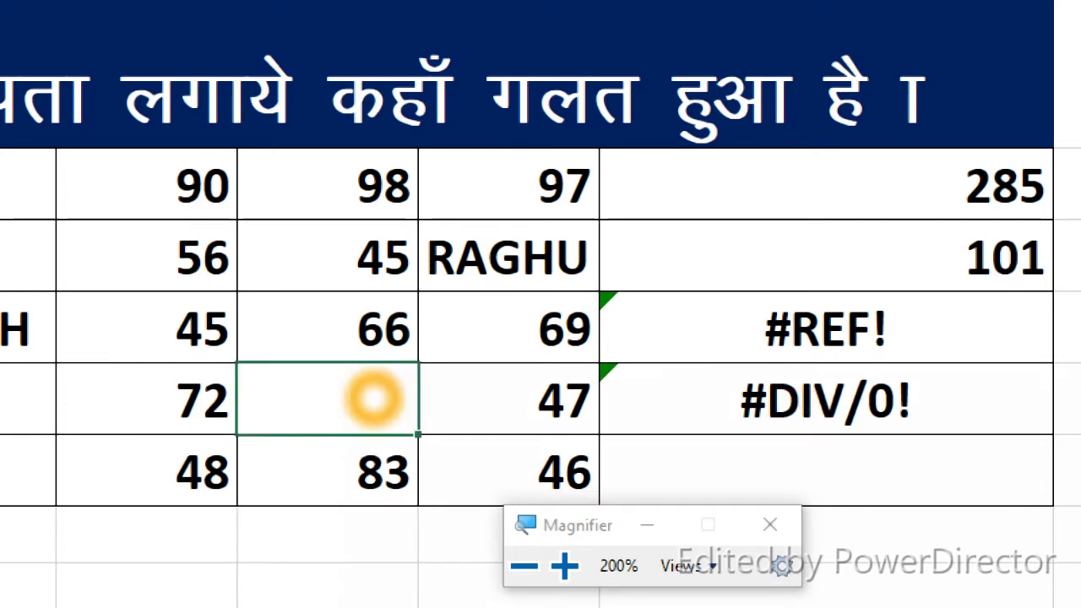
text(0)
click(338, 519)
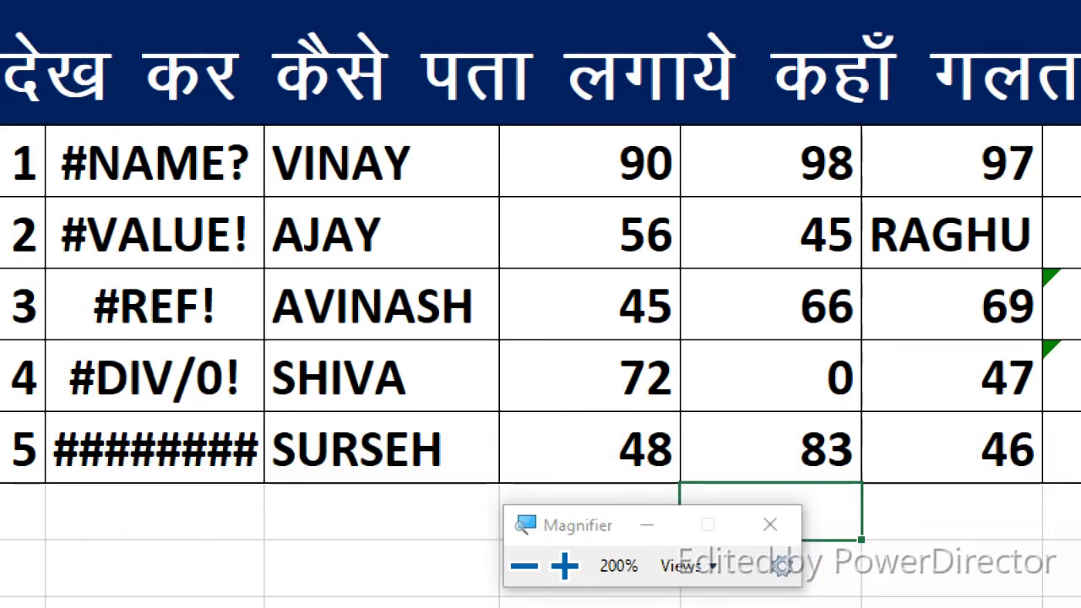
Return the magnifier to full view and select H7 holding 6545465.
click(524, 566)
click(634, 500)
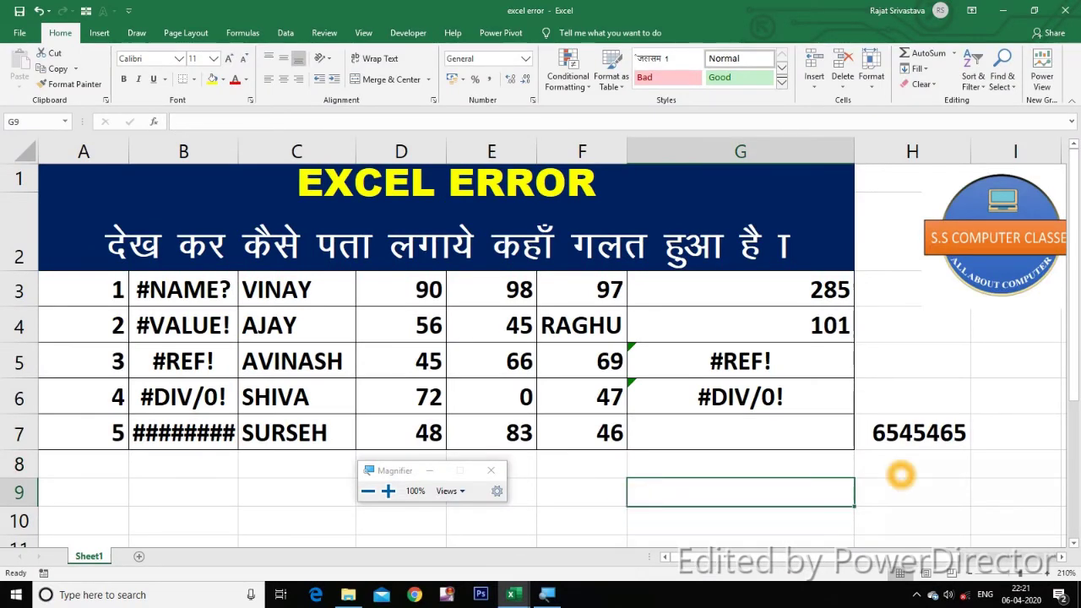
click(924, 466)
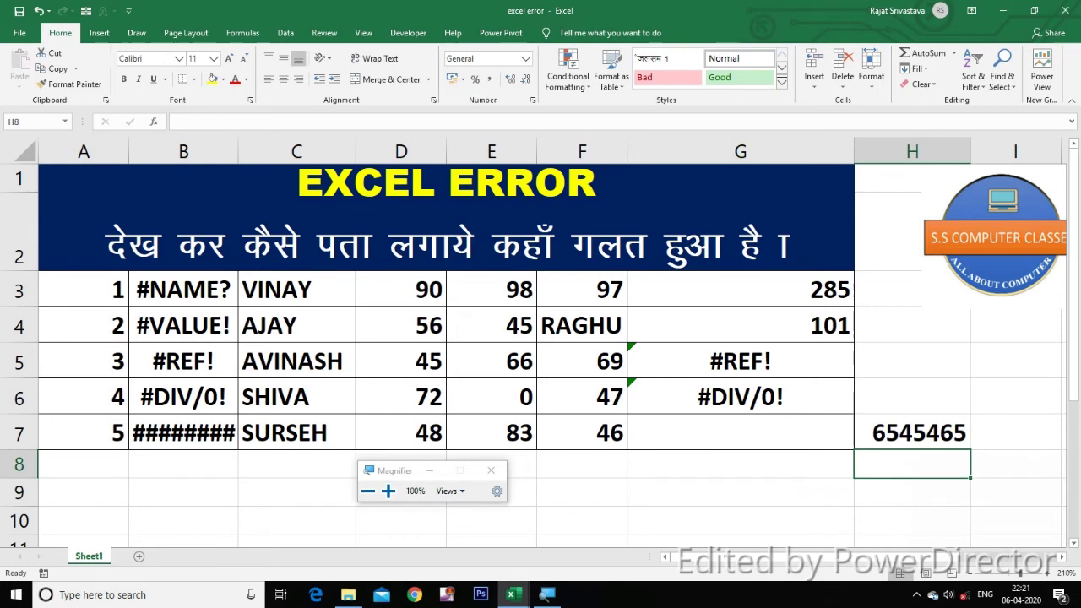
click(921, 438)
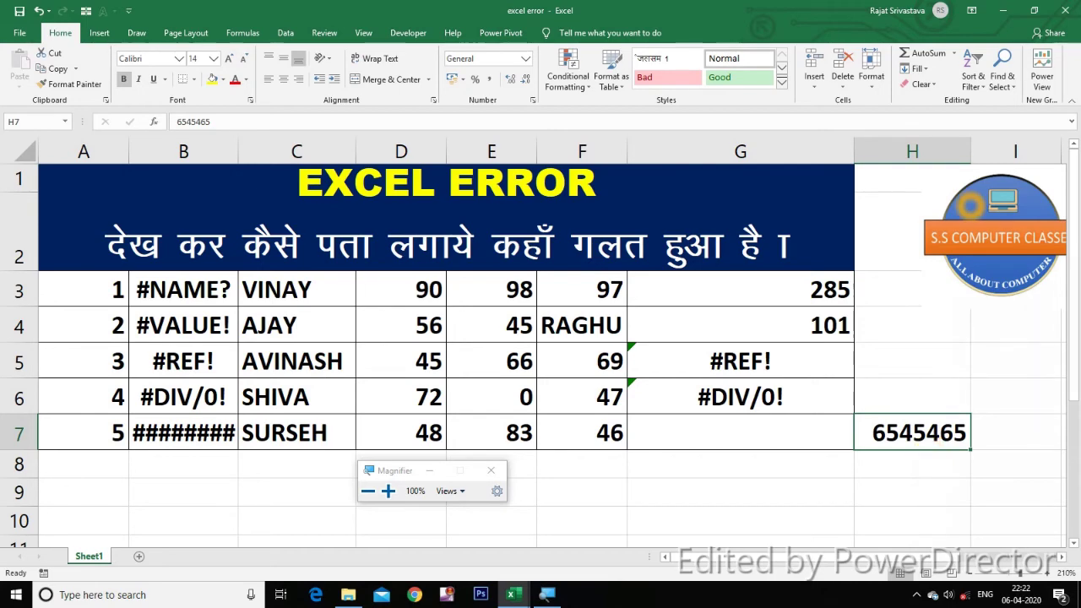
Narrow column H until H7 shows ###, then widen it so 6545465 reappears.
key(super+plus)
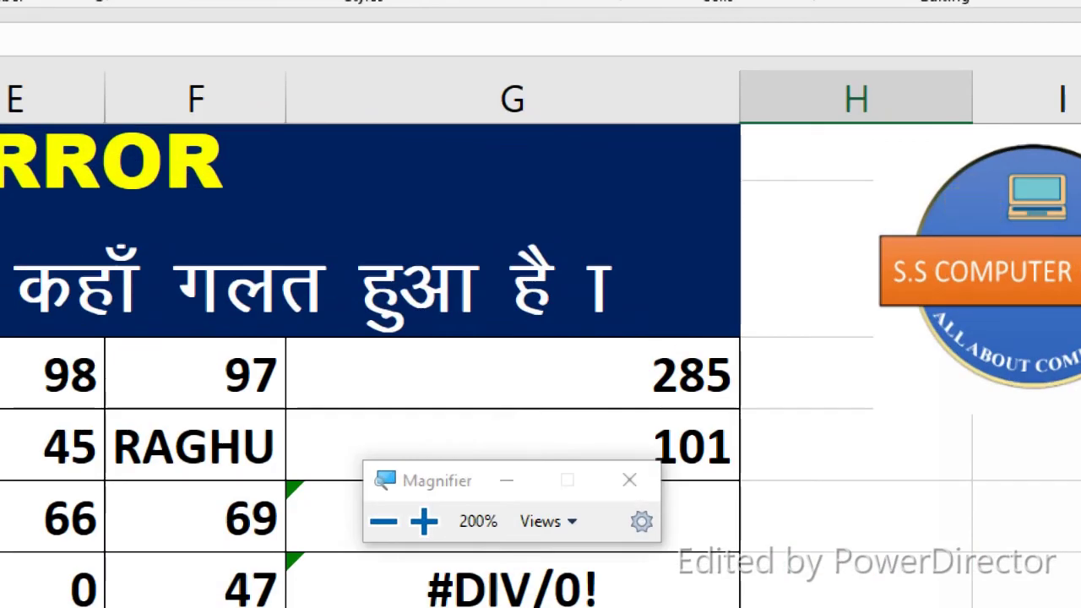
drag(972, 95, 844, 94)
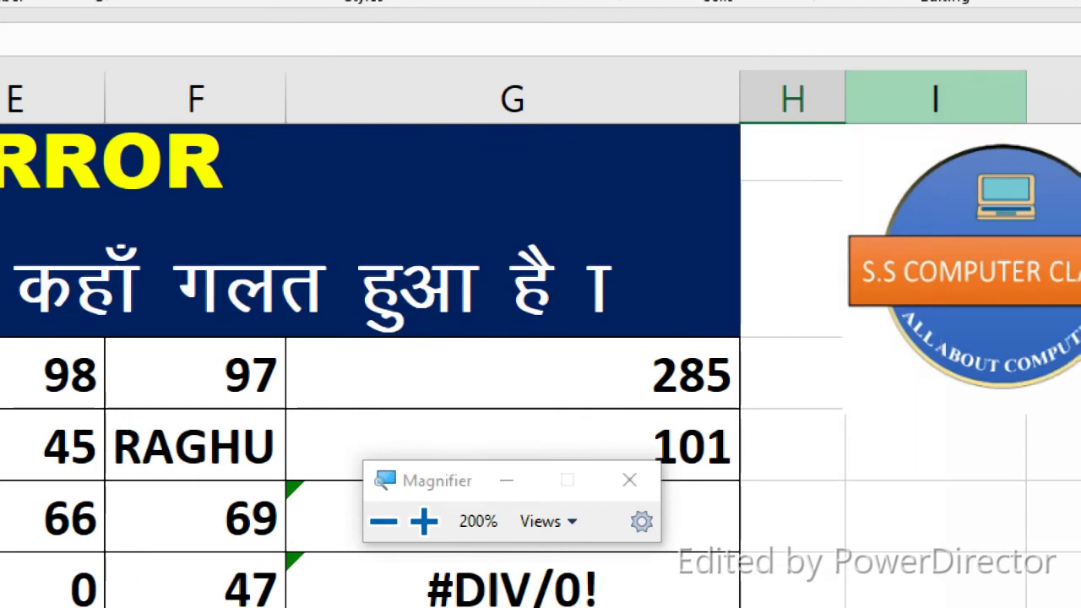
key(super+minus)
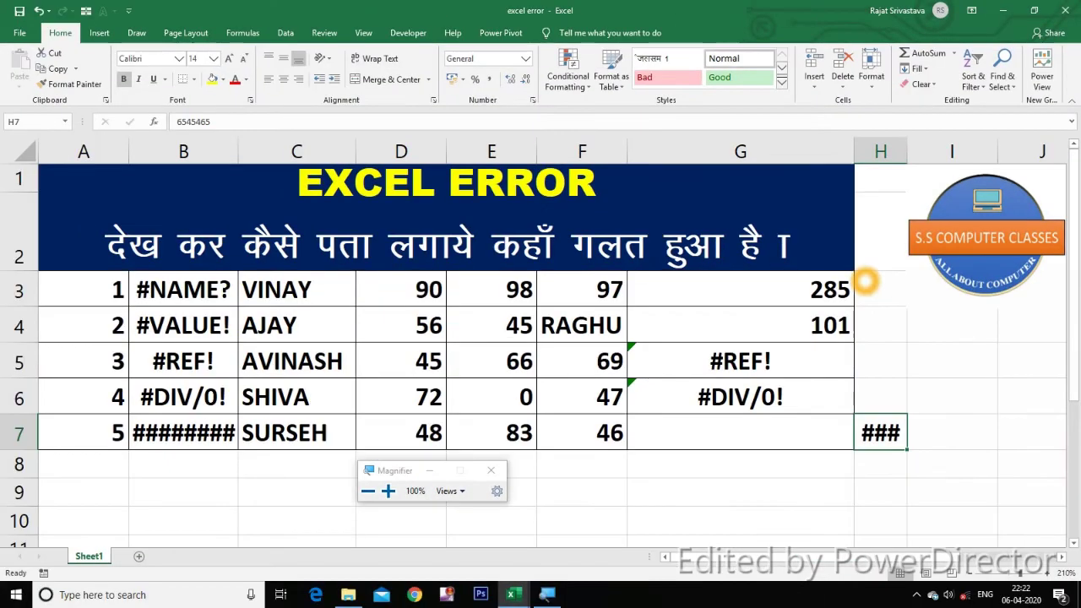
click(946, 491)
click(881, 438)
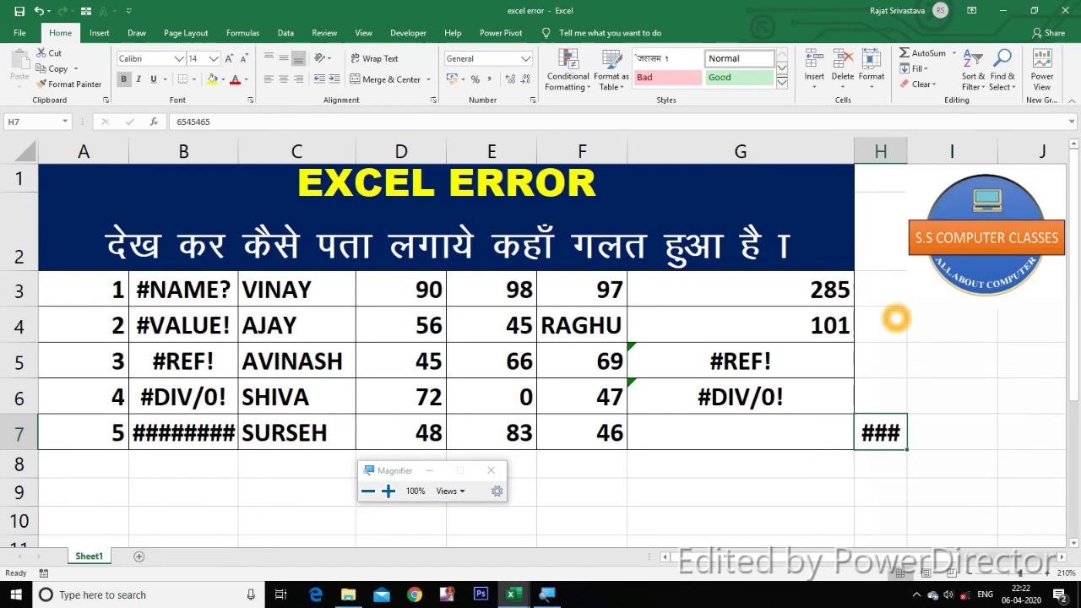
drag(908, 152, 978, 154)
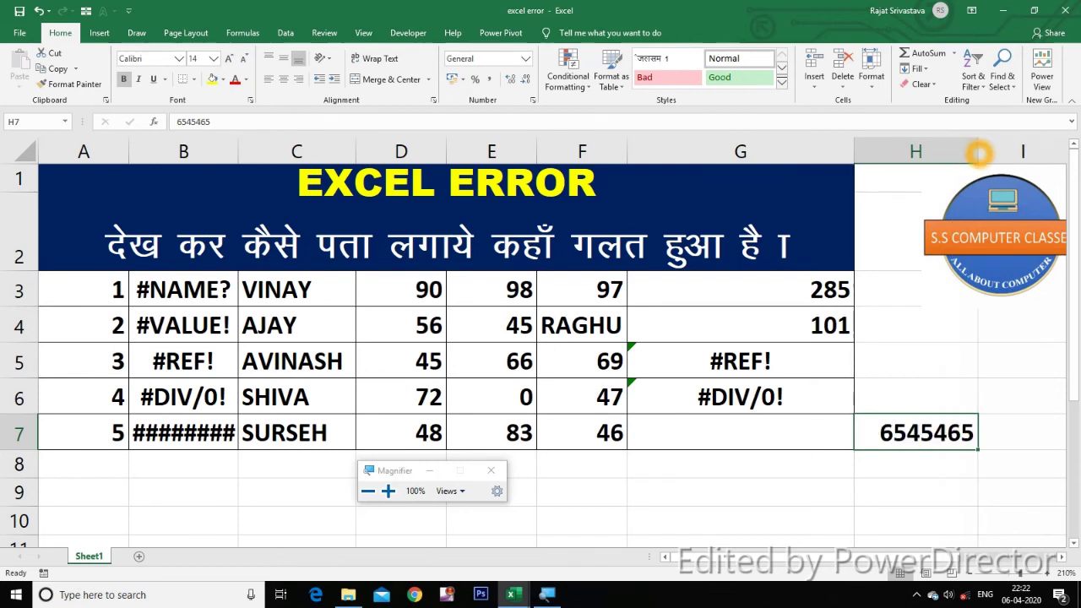
click(922, 498)
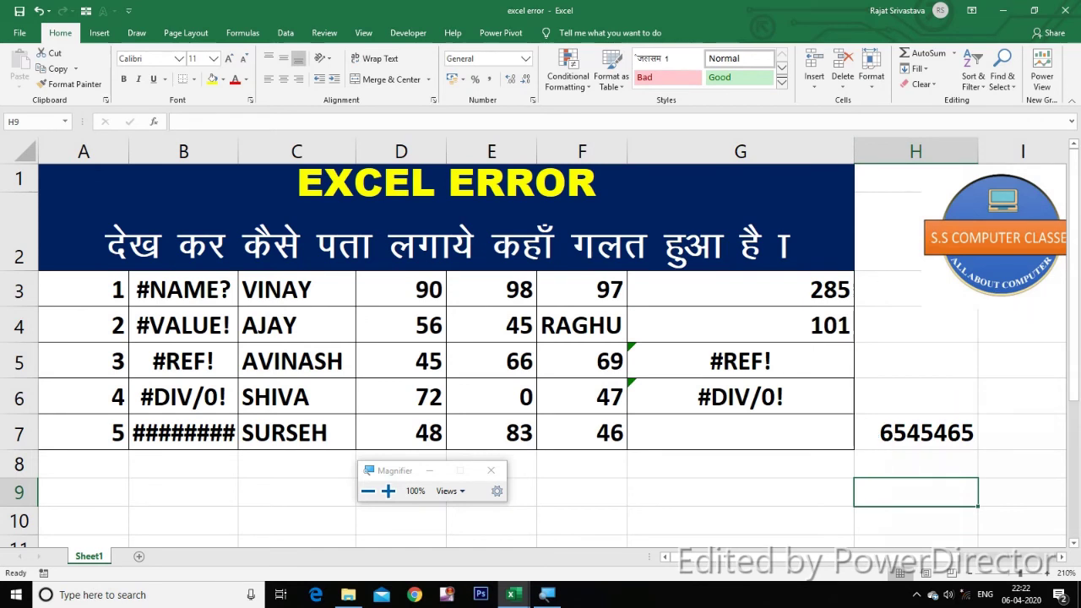
click(902, 437)
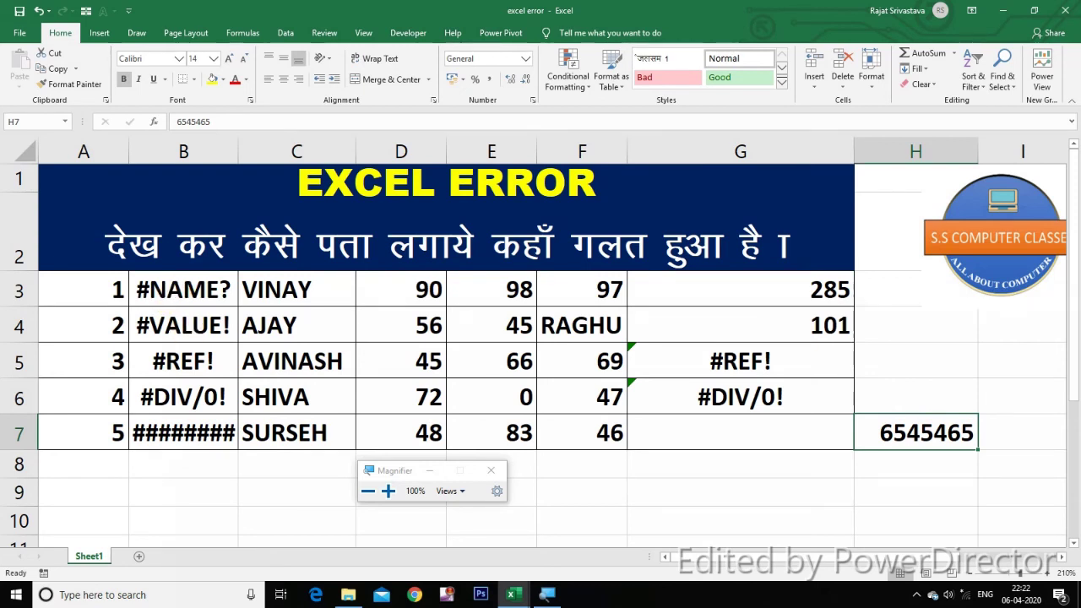
click(188, 329)
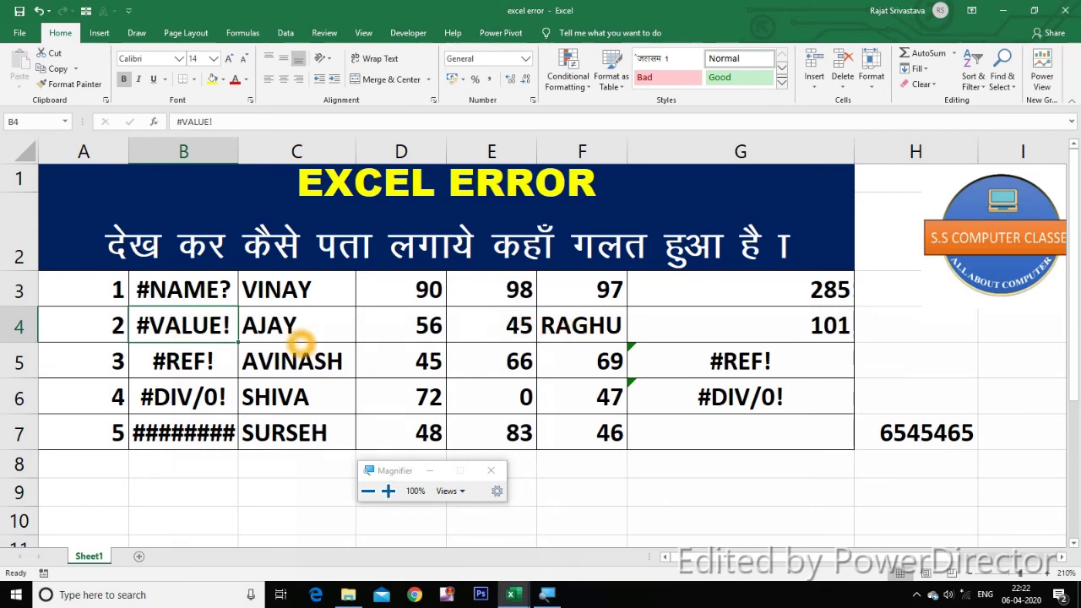
click(210, 365)
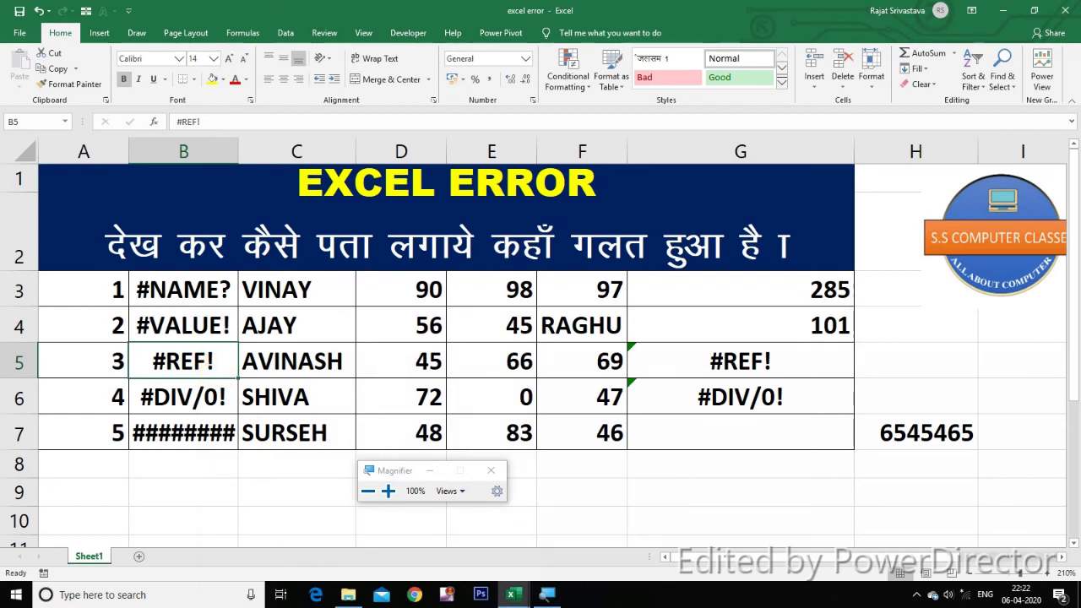
click(703, 362)
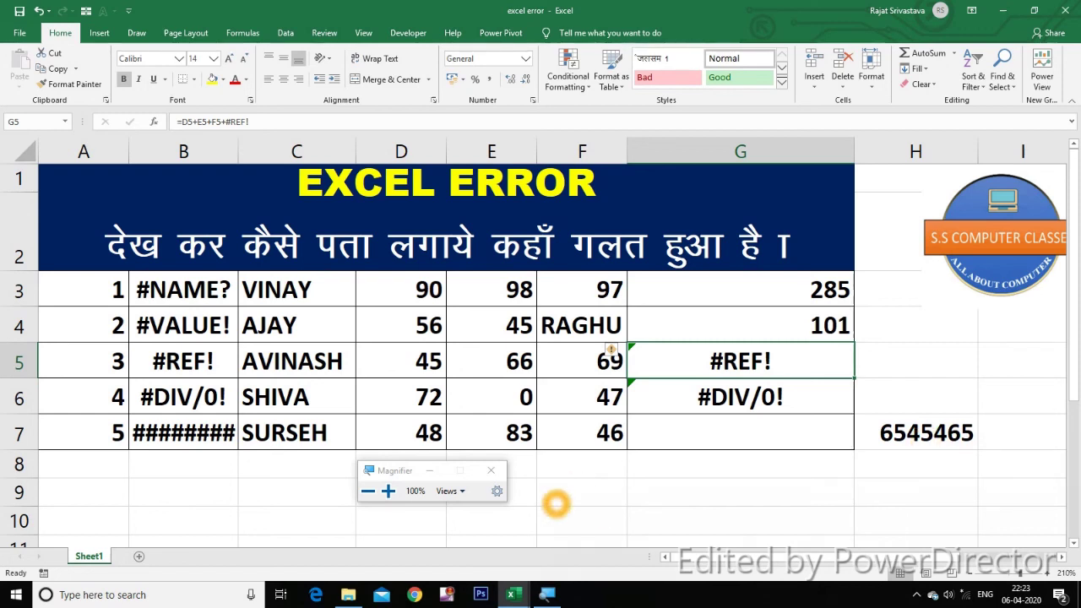
Close the Magnifier and select empty cell G9 below the table.
click(556, 503)
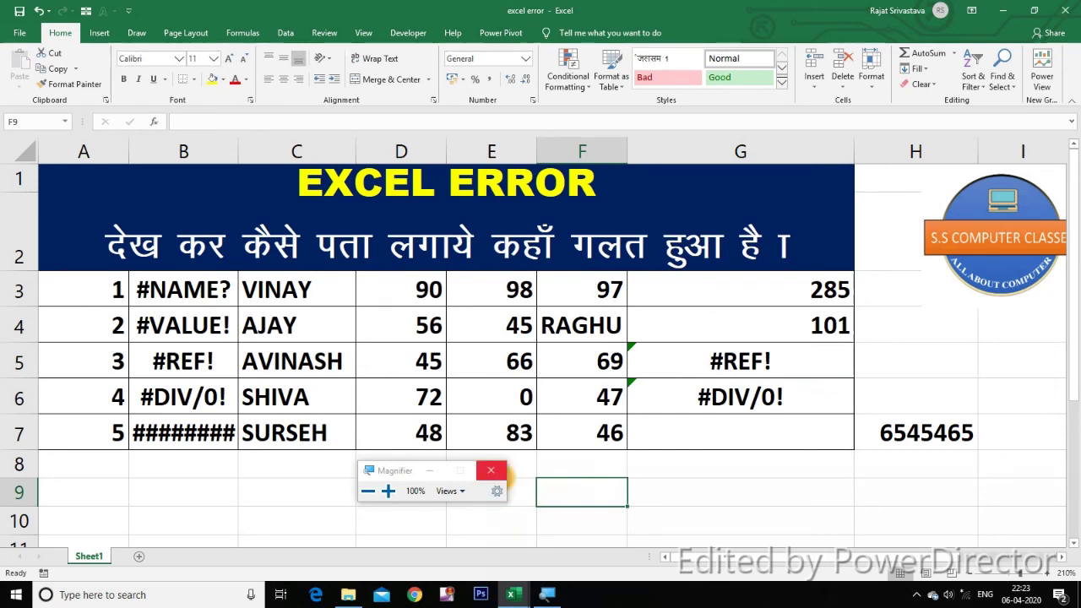
click(490, 471)
click(663, 502)
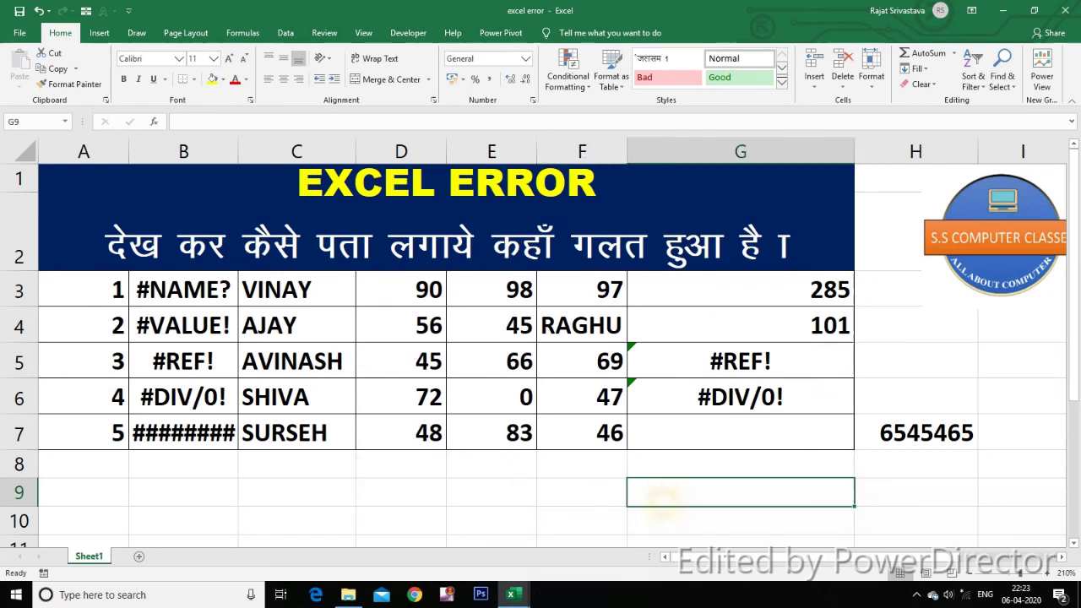